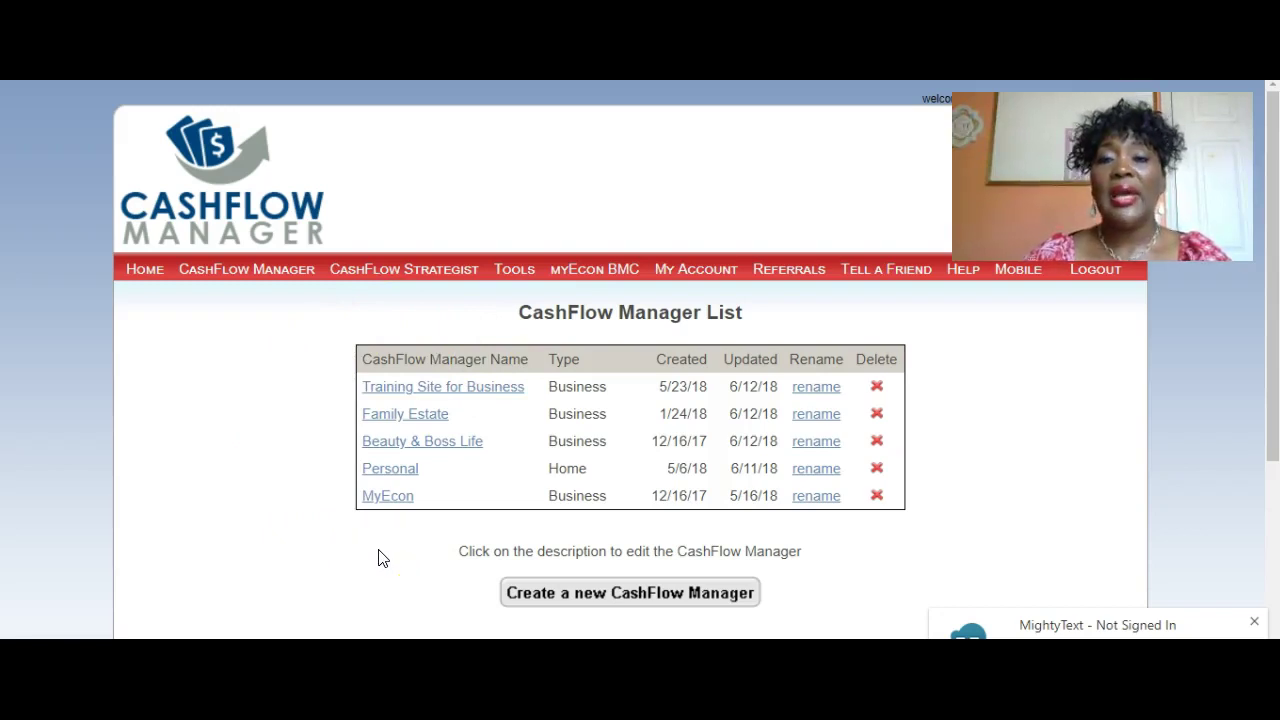
- Create a new Business cash flow file named 'Beauty Business' and save it
left_click(606, 592)
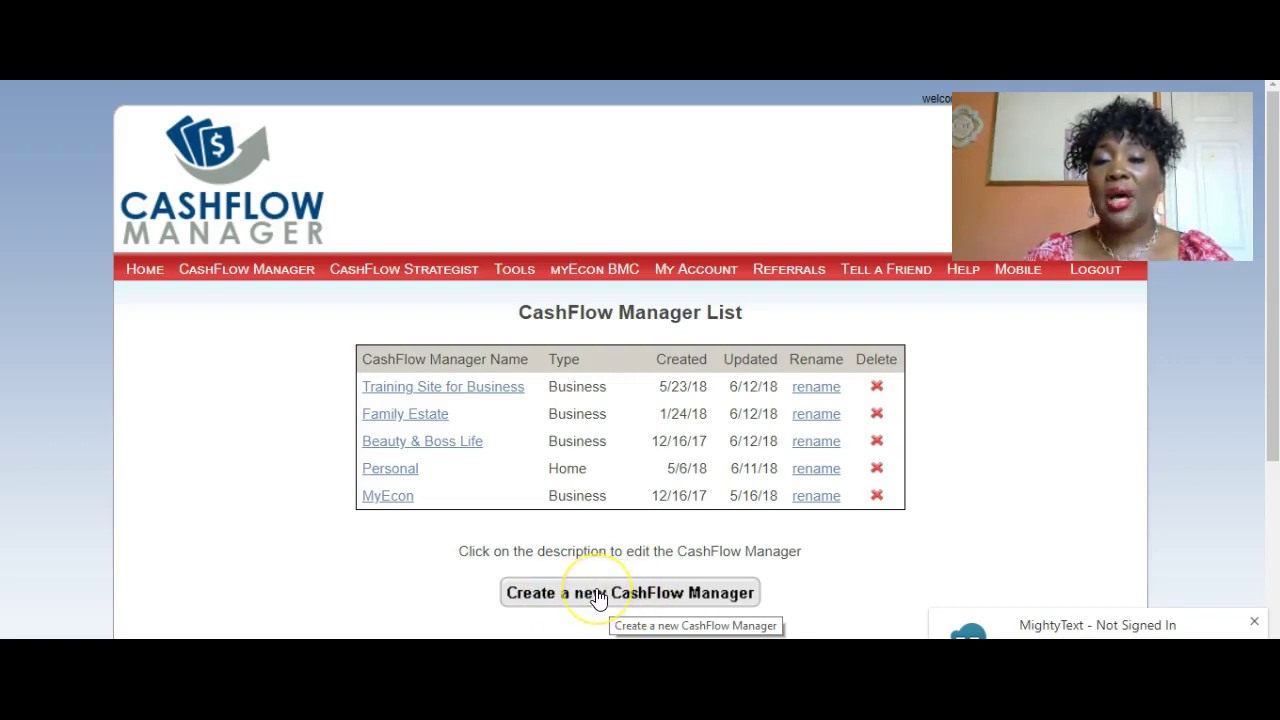
left_click(597, 594)
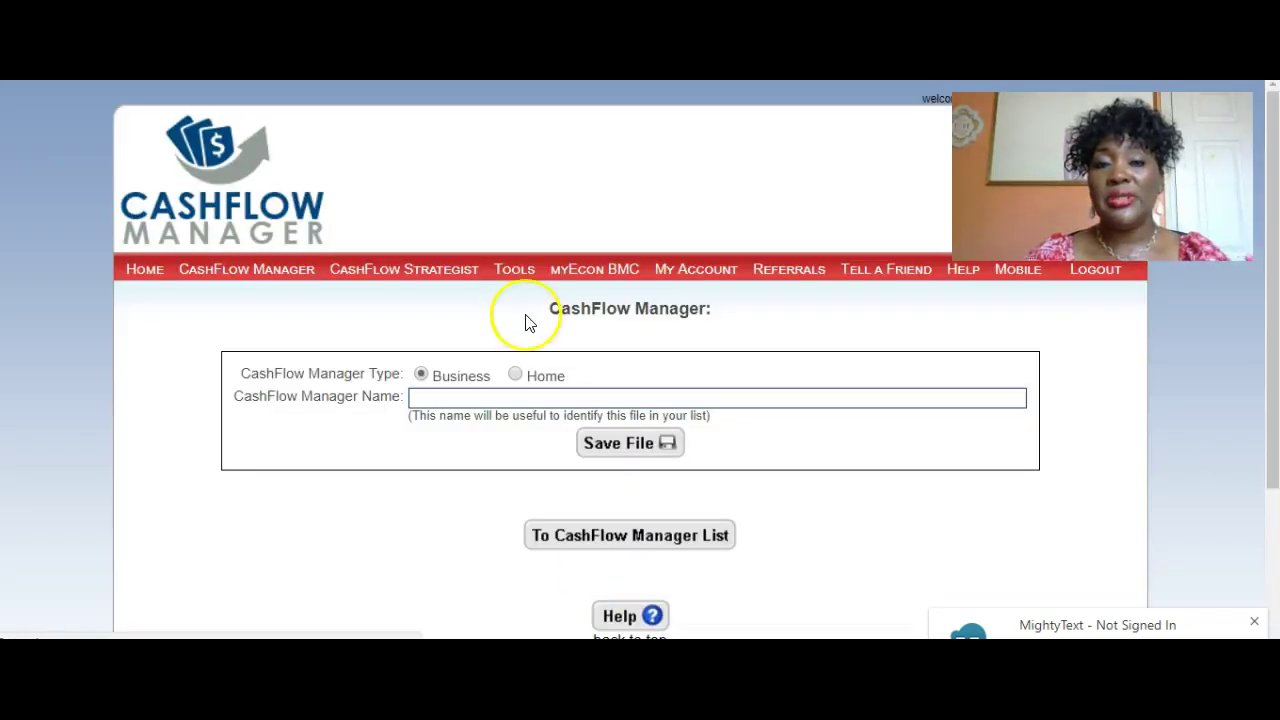
left_click(472, 401)
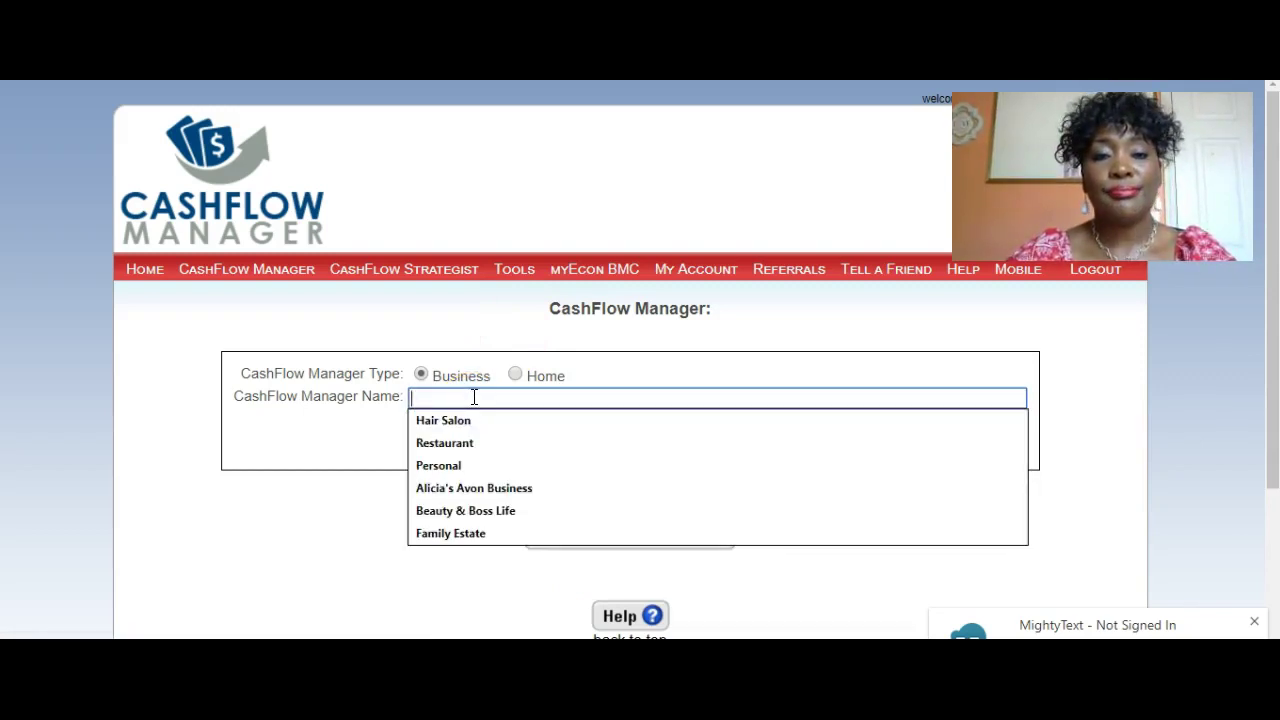
type("Beauty ")
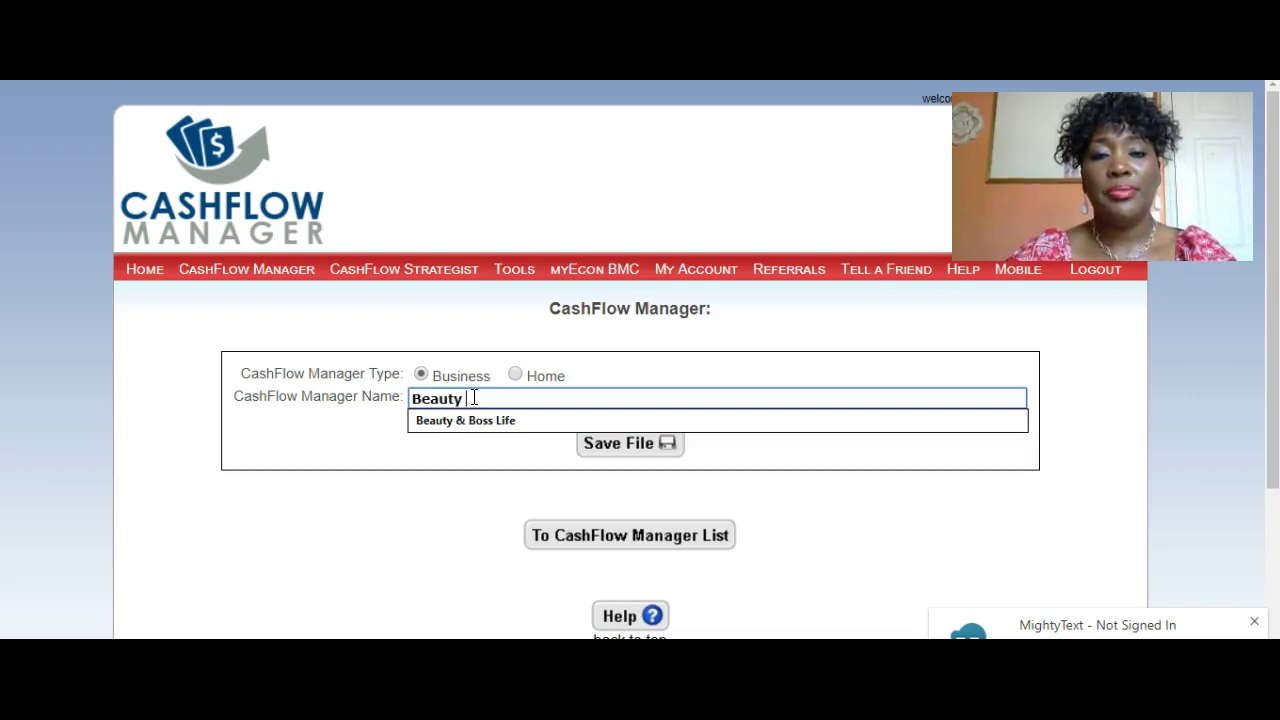
type("Business")
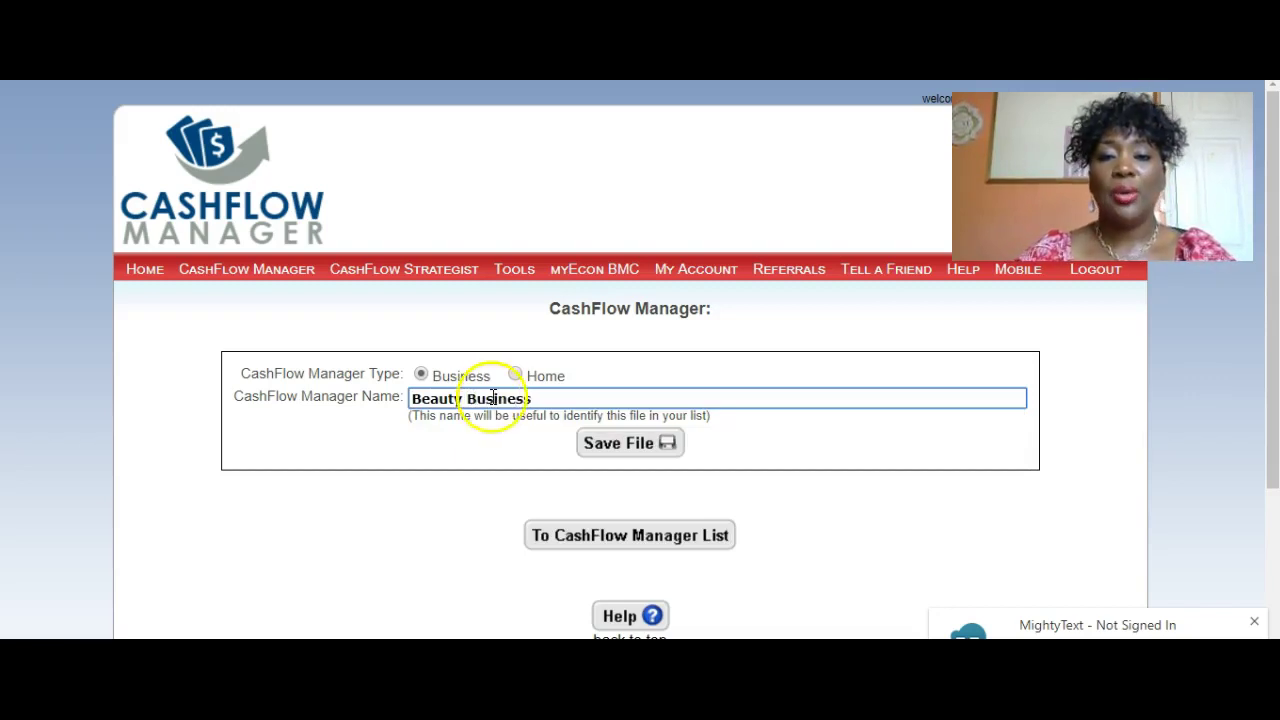
left_click(613, 450)
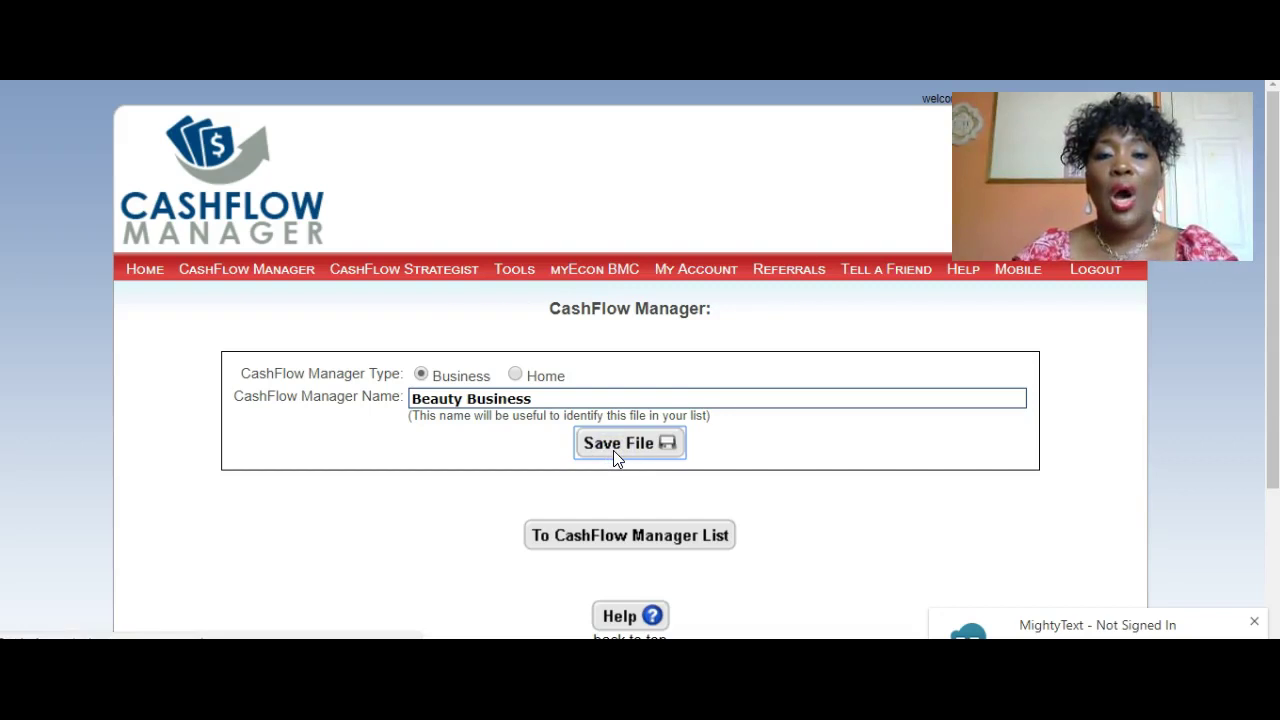
left_click(580, 430)
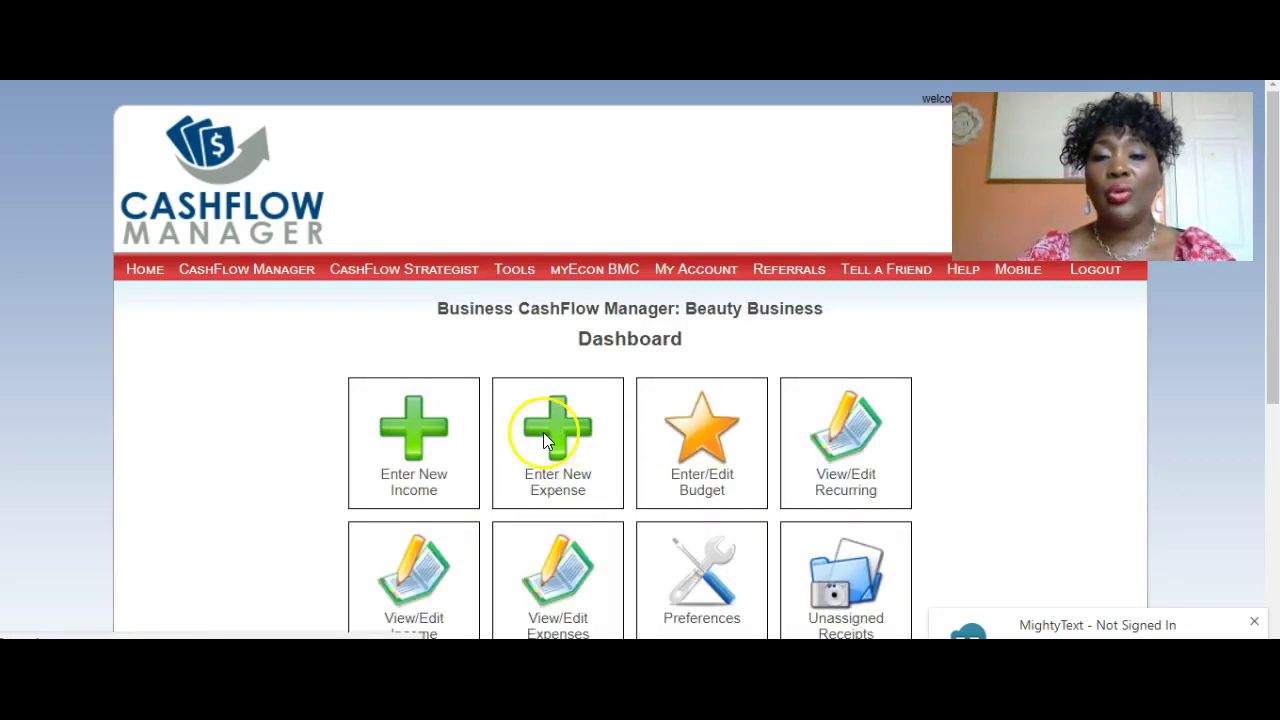
- Start a new Beauty Business expense with Postage/Shipping Costs as its type
left_click(552, 428)
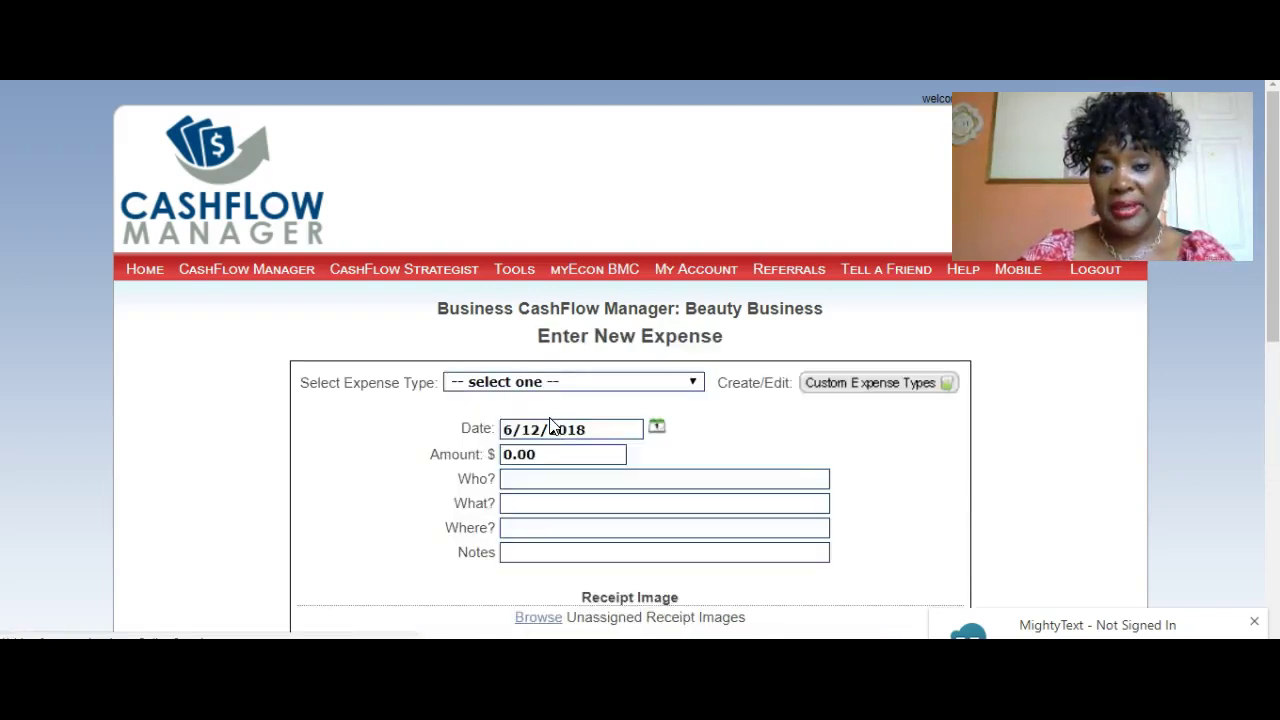
left_click(682, 387)
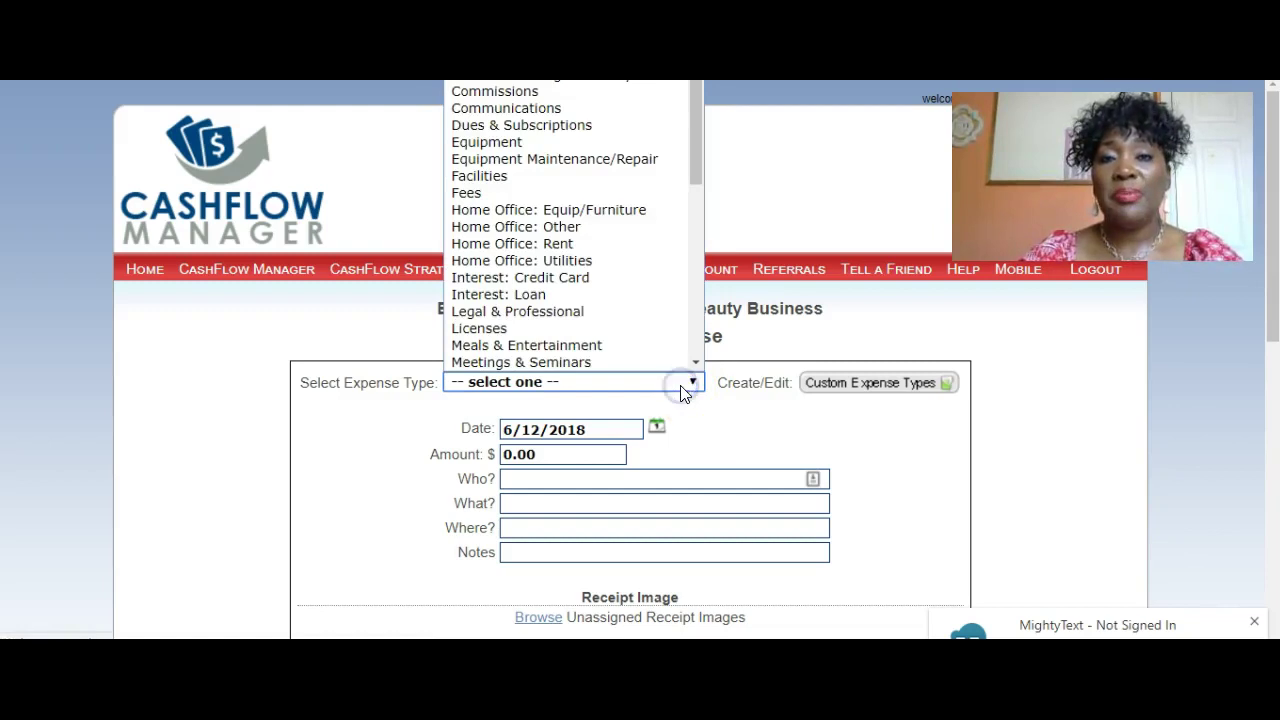
left_click(702, 162)
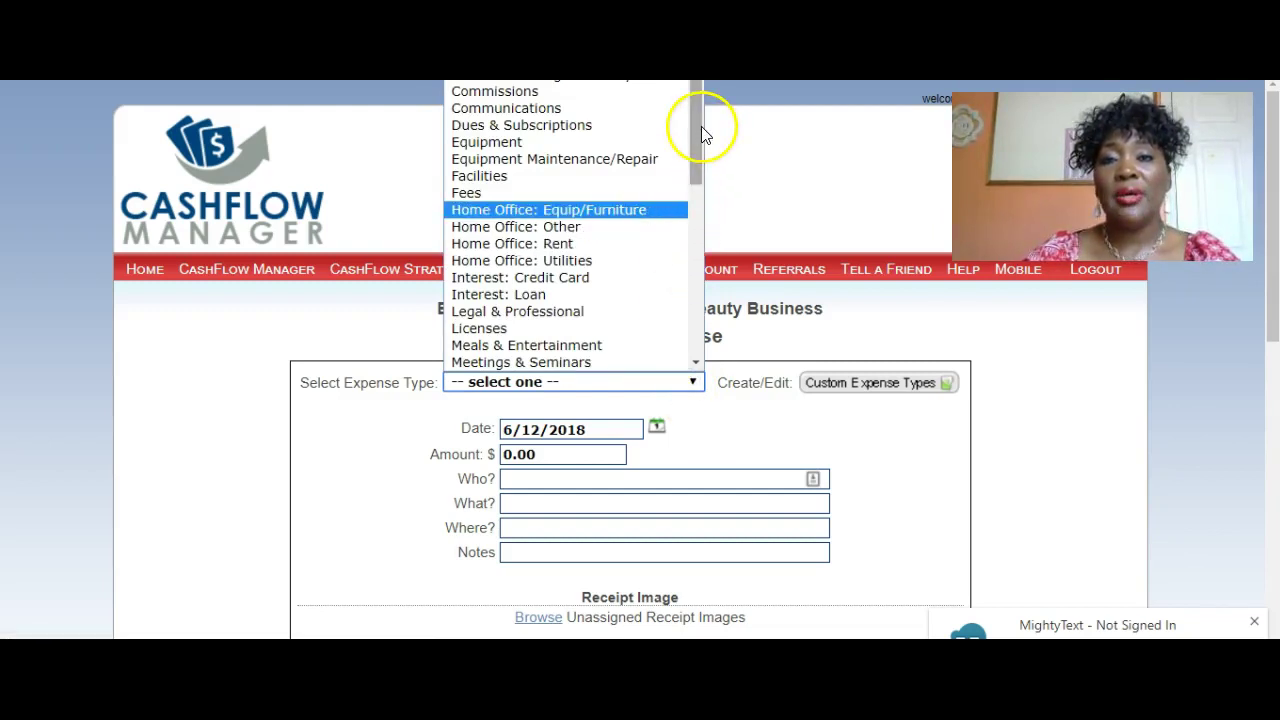
left_click_drag(696, 157, 694, 253)
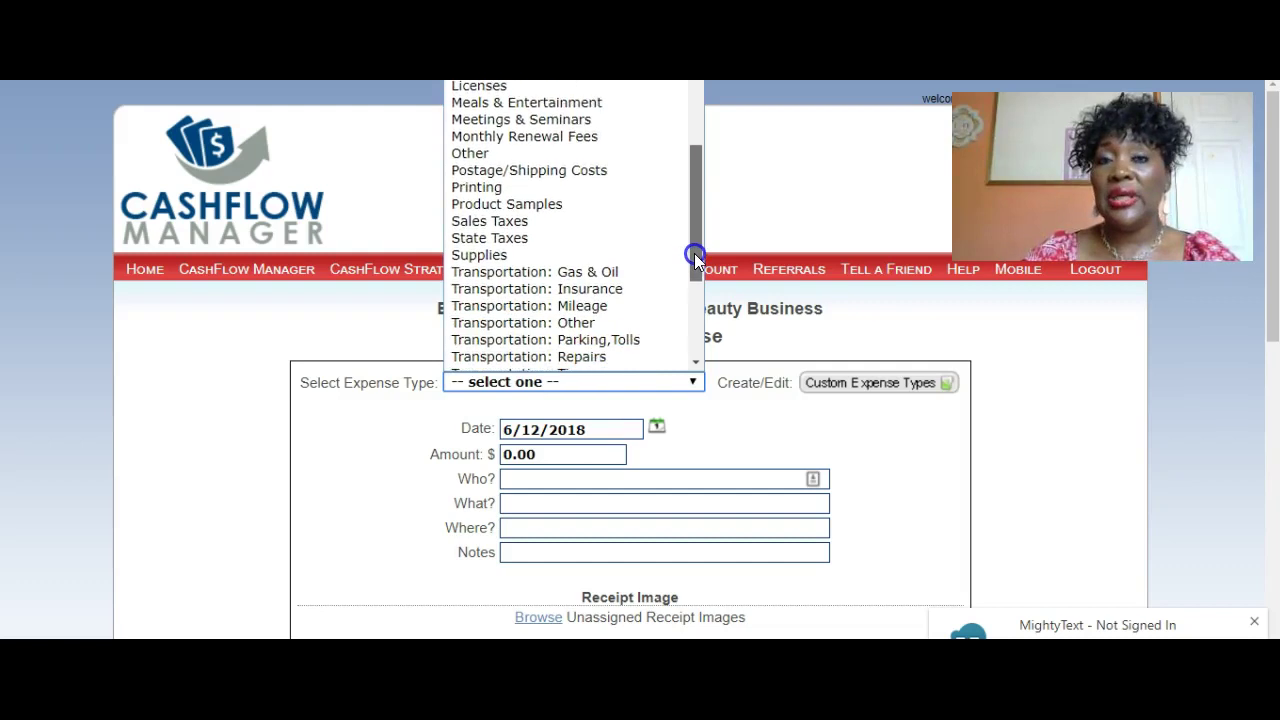
left_click(570, 175)
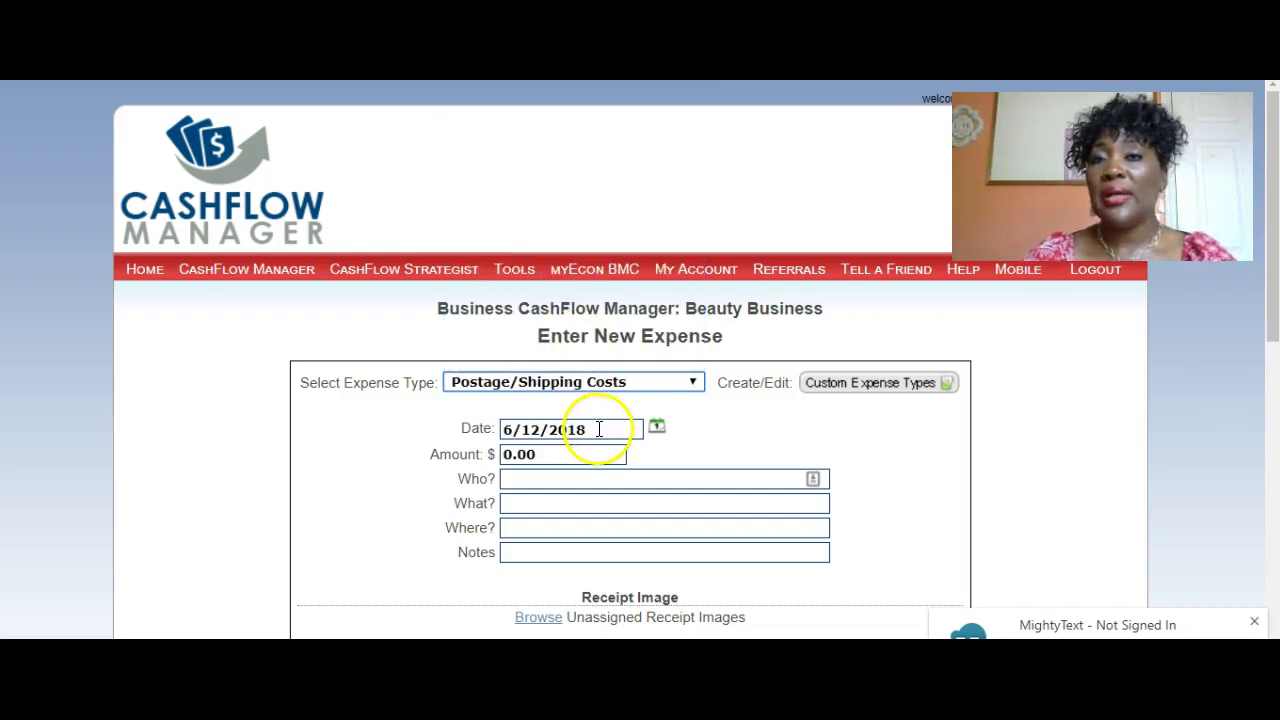
- Fill in the expense: amount 35.00, Who USPS, What postage stamps, Where Atlanta
left_click_drag(555, 459, 443, 453)
type("3")
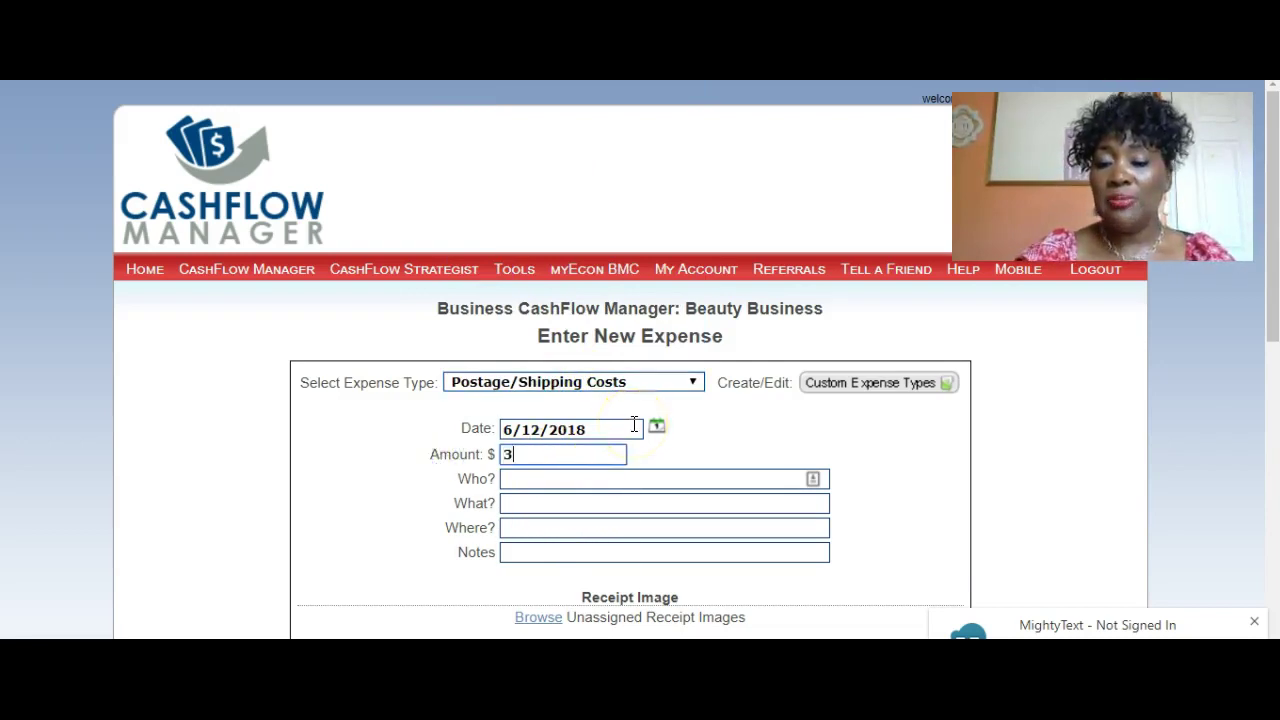
type("5.00")
key("Tab")
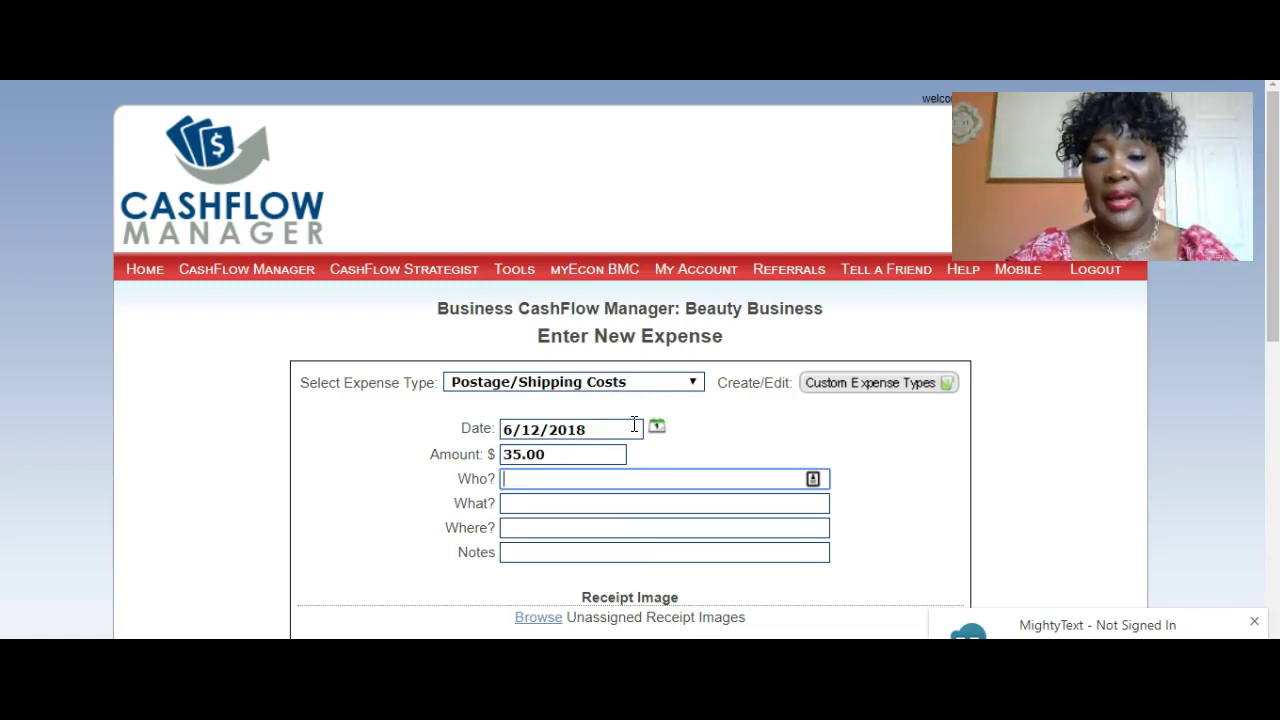
type("US")
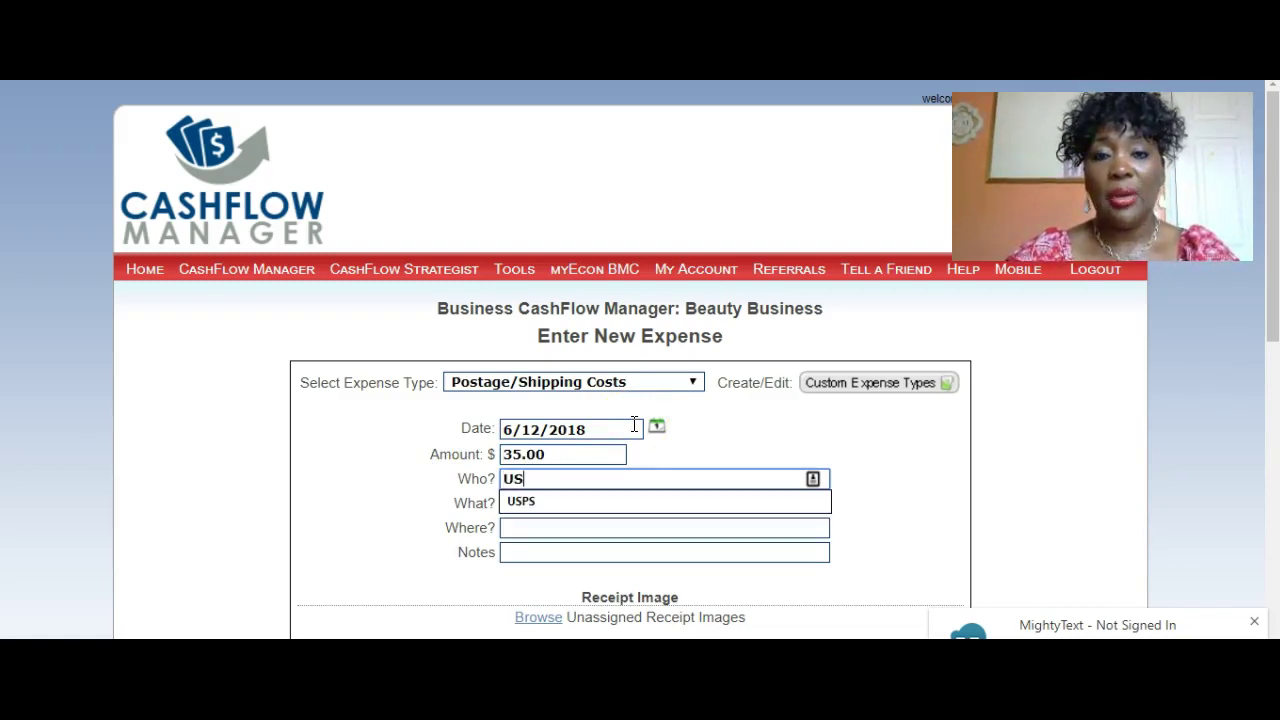
type("PS")
key("Tab")
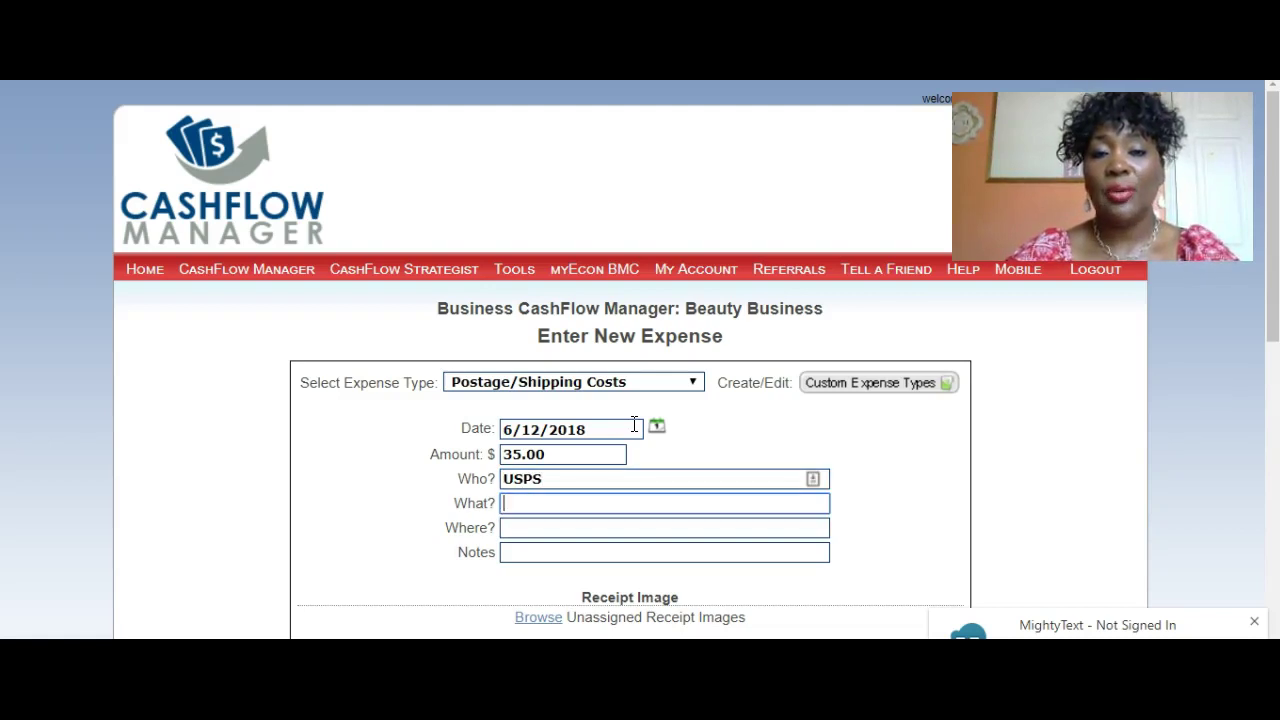
type("postage stamps")
key("Tab")
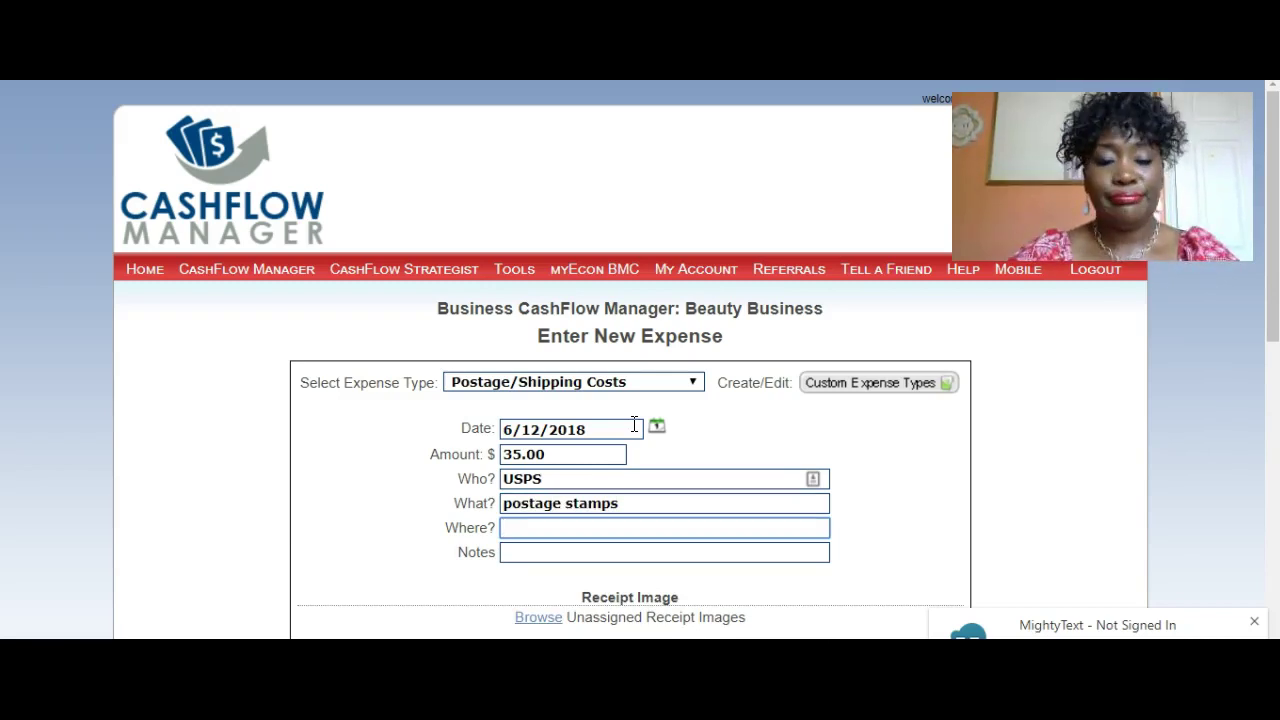
type("Atlanta")
key("Tab")
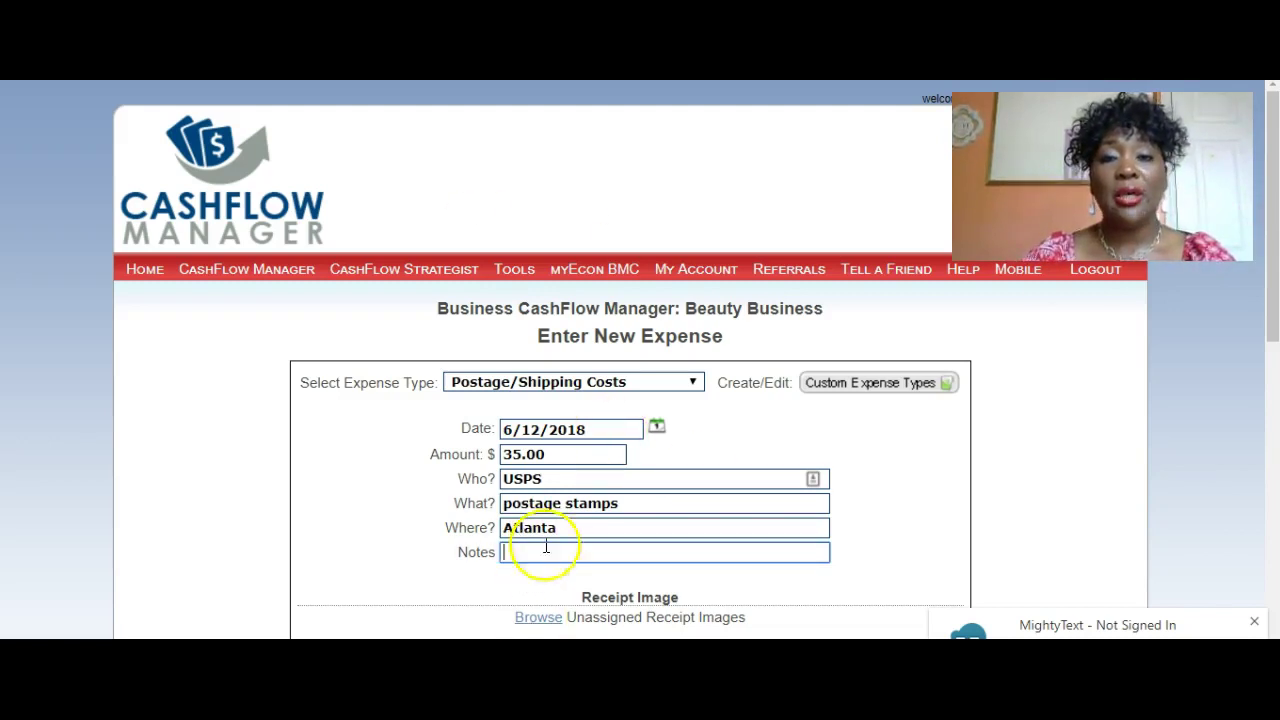
left_click_drag(1272, 240, 1250, 352)
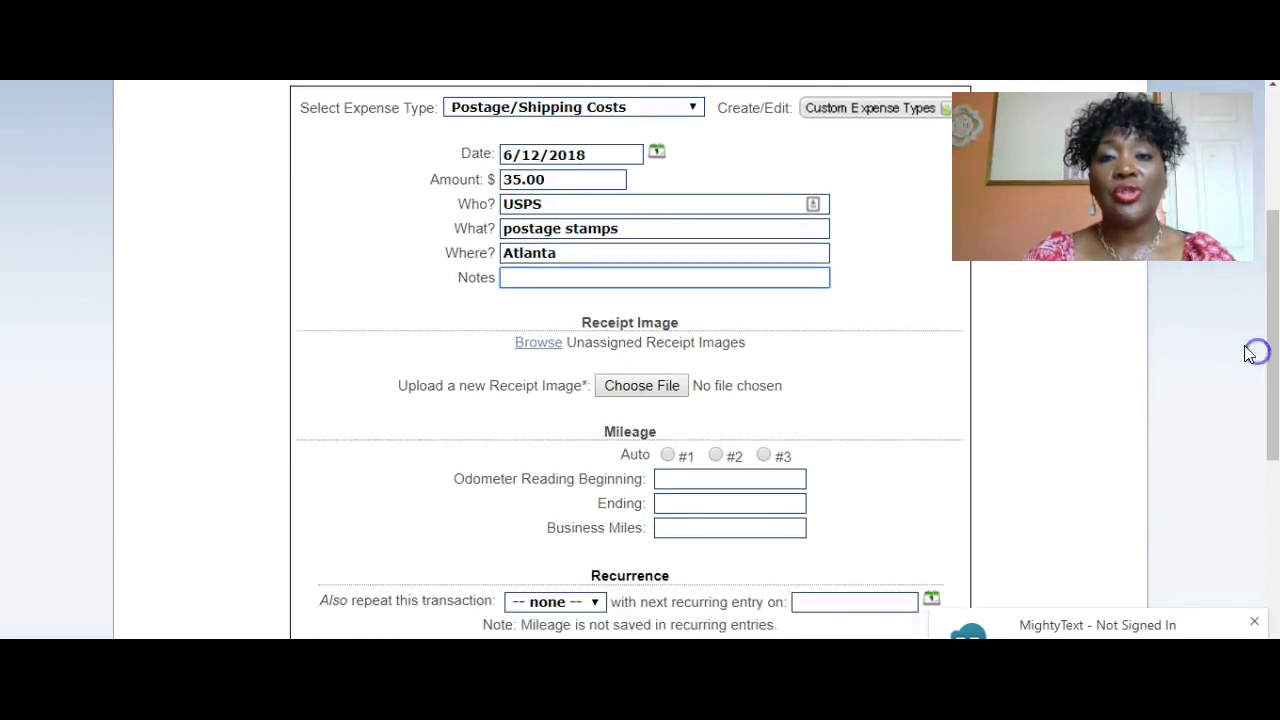
- Attach Receipt.jpg as the postage expense's receipt image
left_click(624, 386)
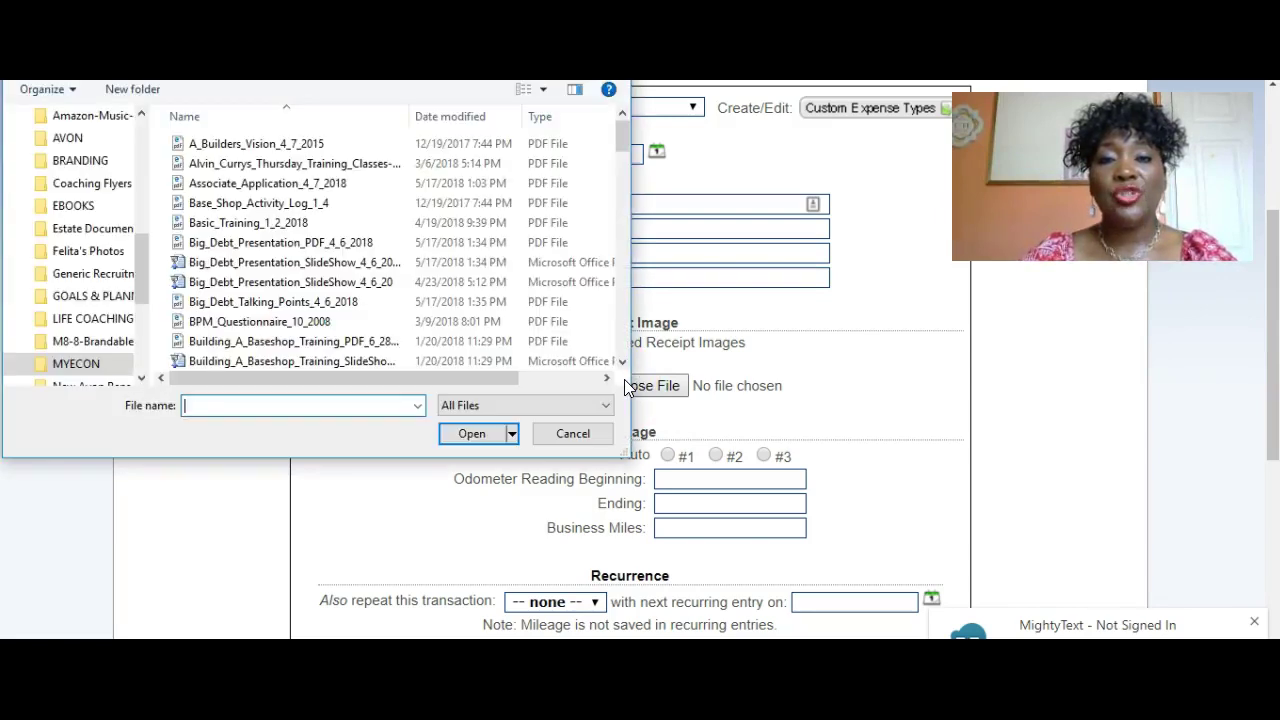
left_click_drag(623, 131, 620, 306)
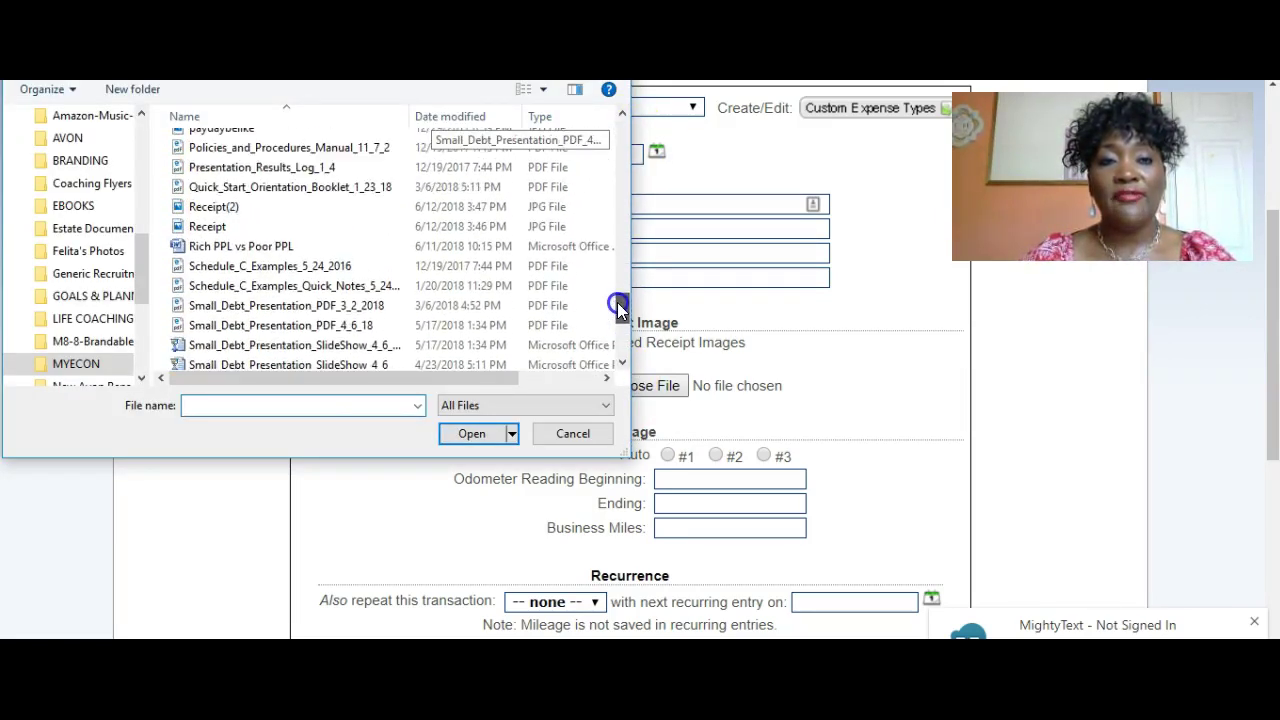
left_click(262, 226)
left_click(481, 433)
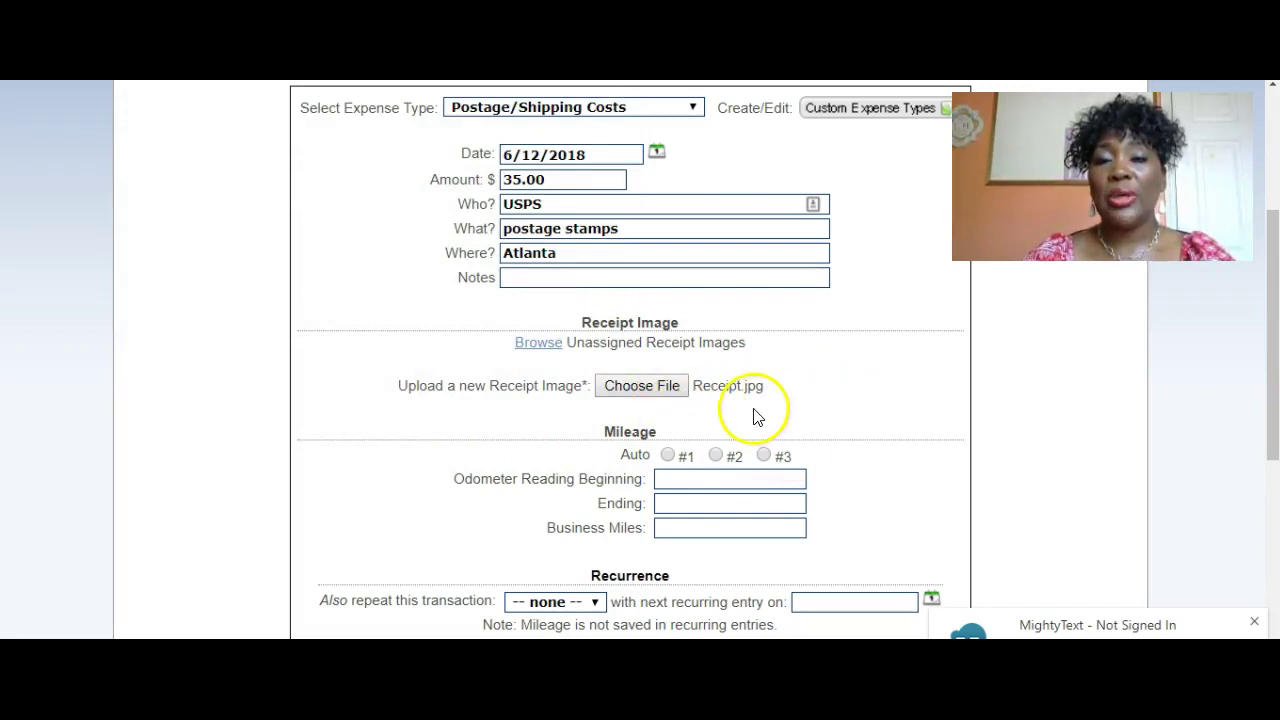
left_click(681, 483)
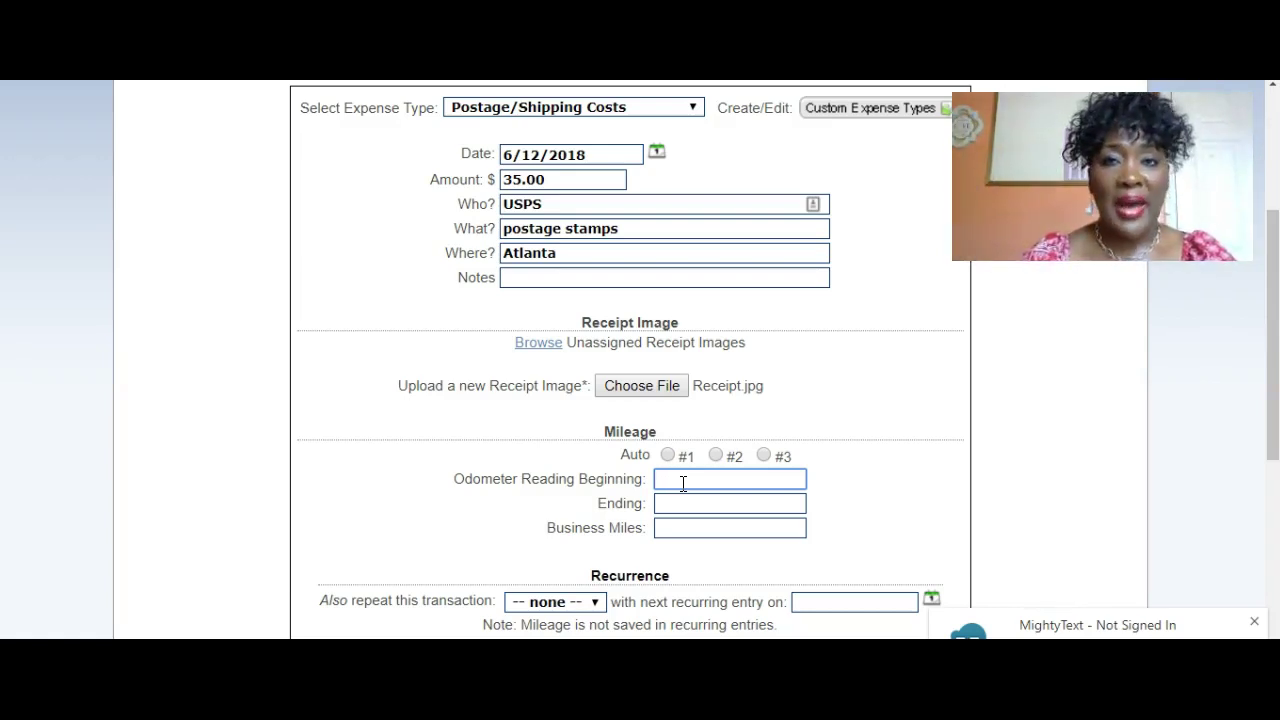
left_click(683, 472)
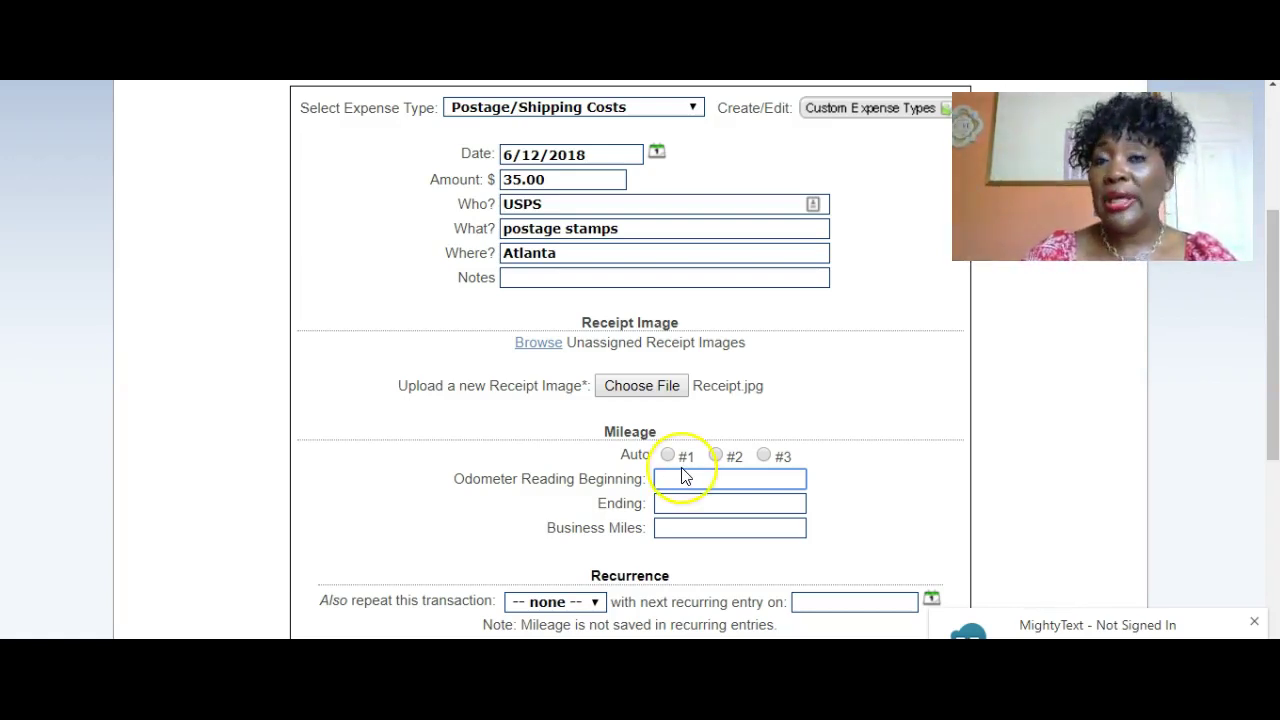
left_click(683, 474)
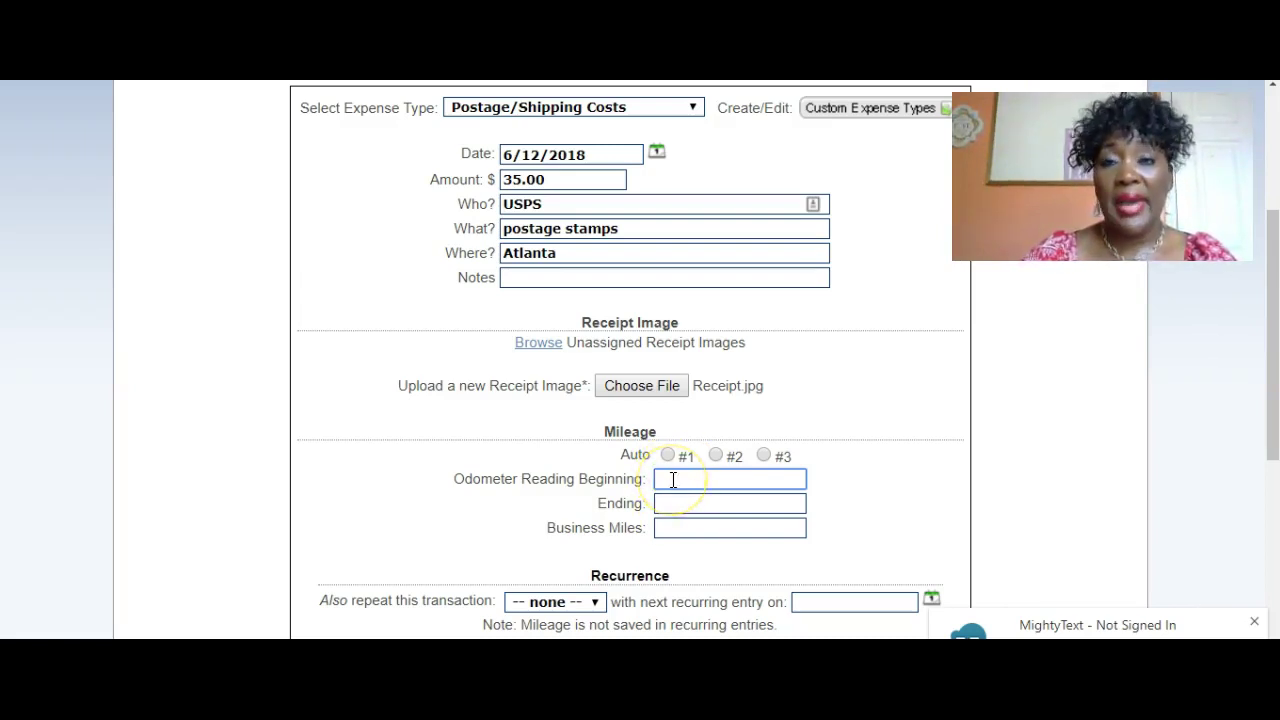
left_click_drag(1273, 265, 1273, 340)
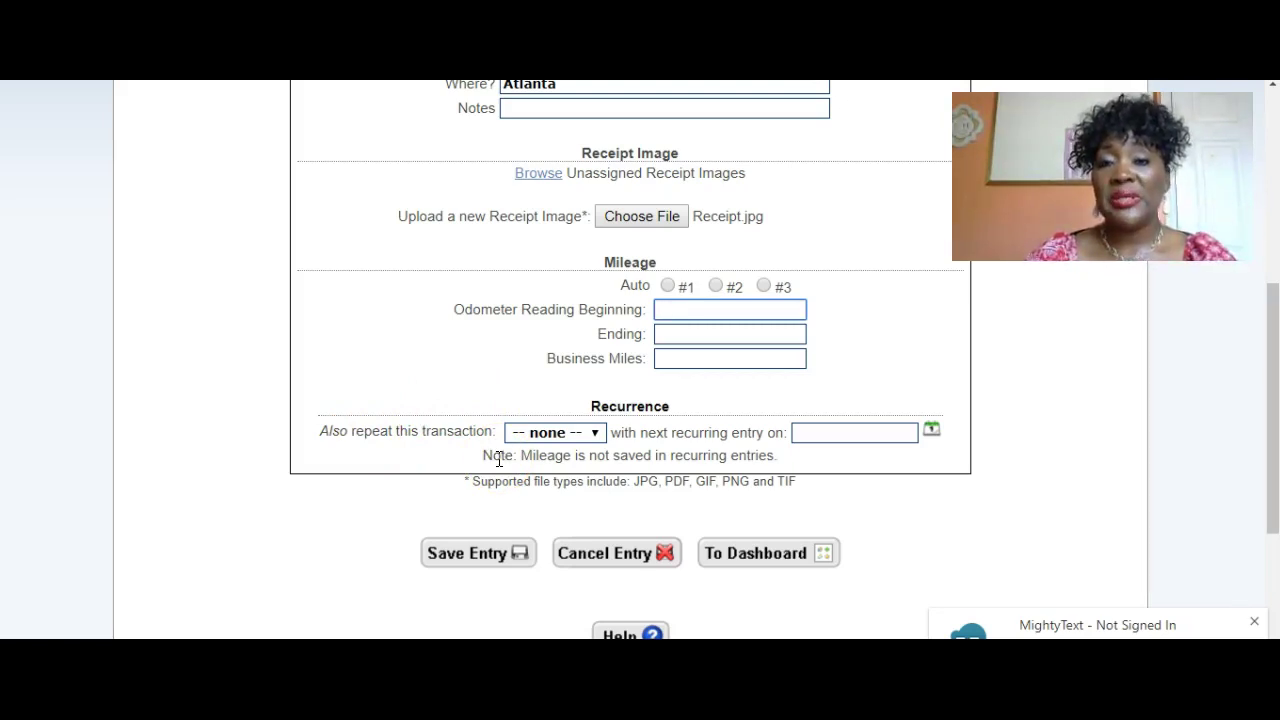
left_click(600, 436)
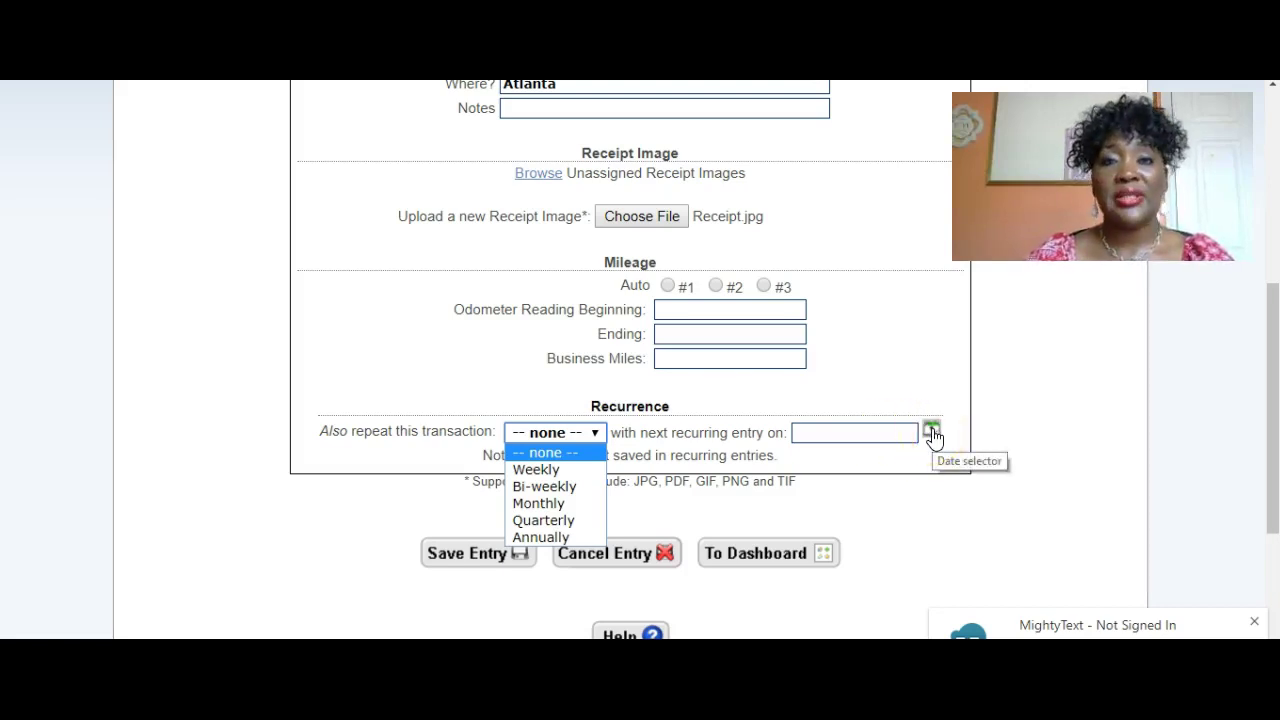
left_click(454, 385)
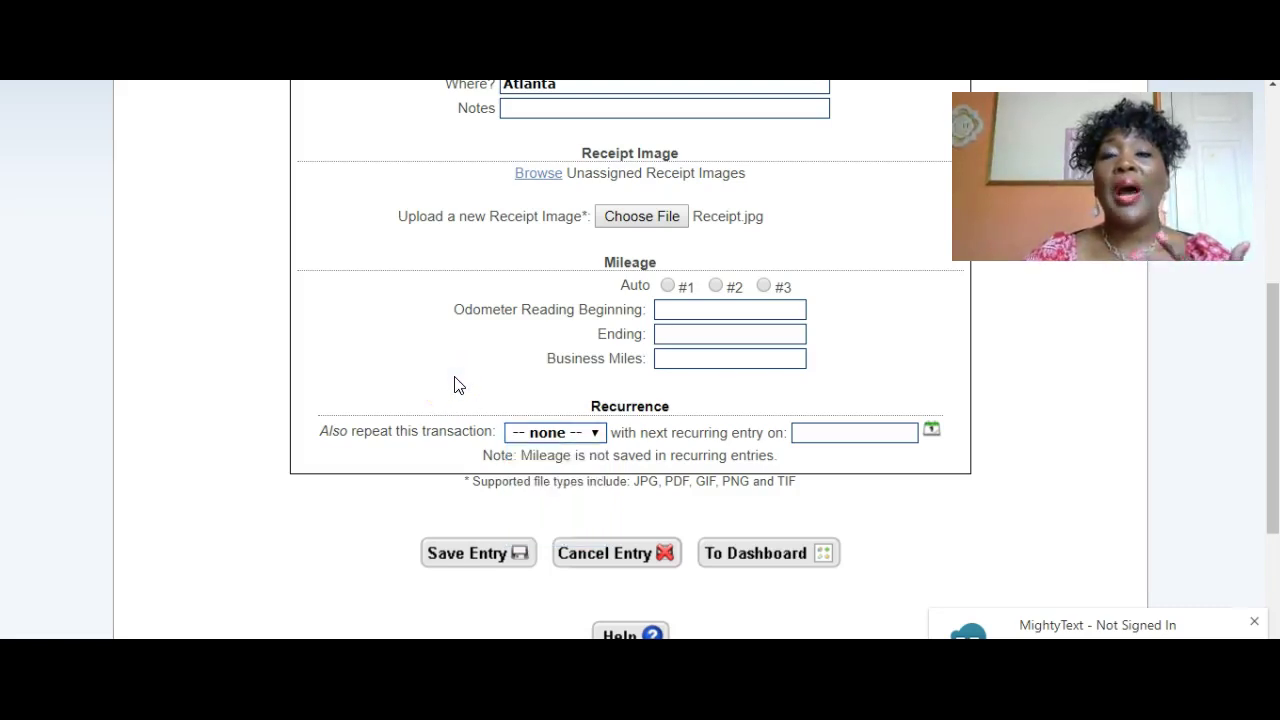
left_click(490, 560)
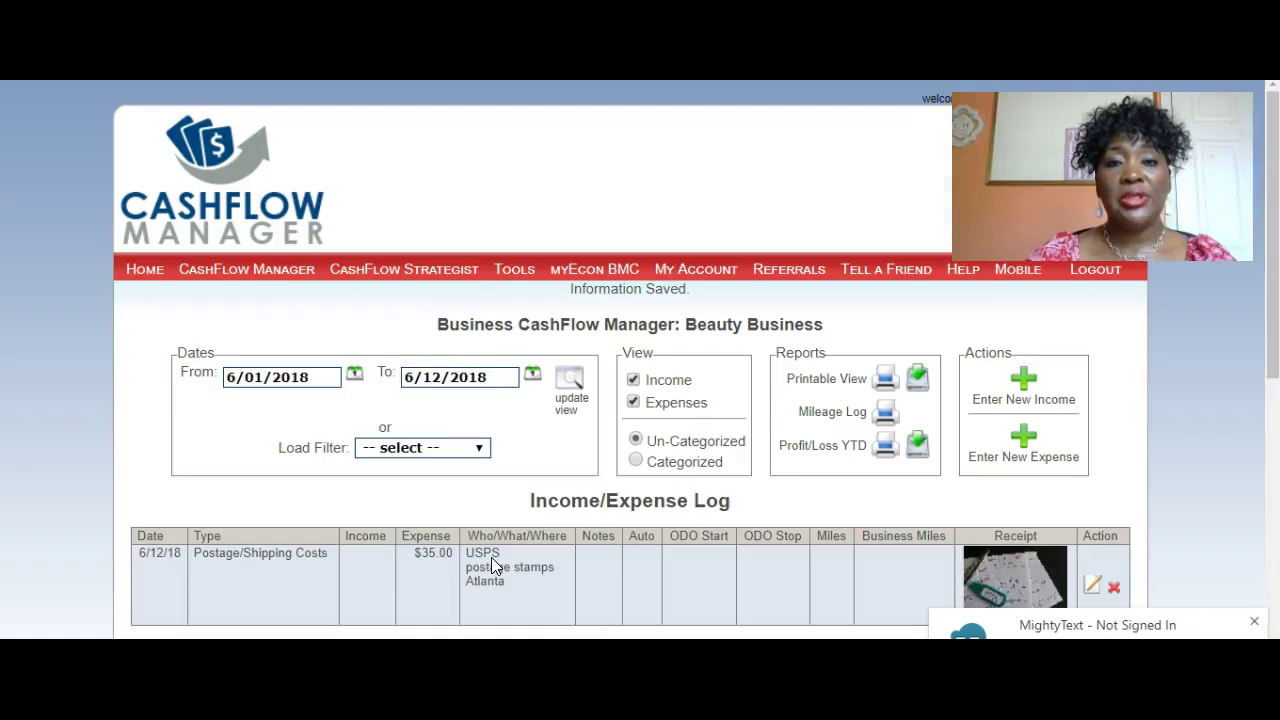
- Open a new income entry, check the available income types, and go to Custom Income Types
left_click(1022, 382)
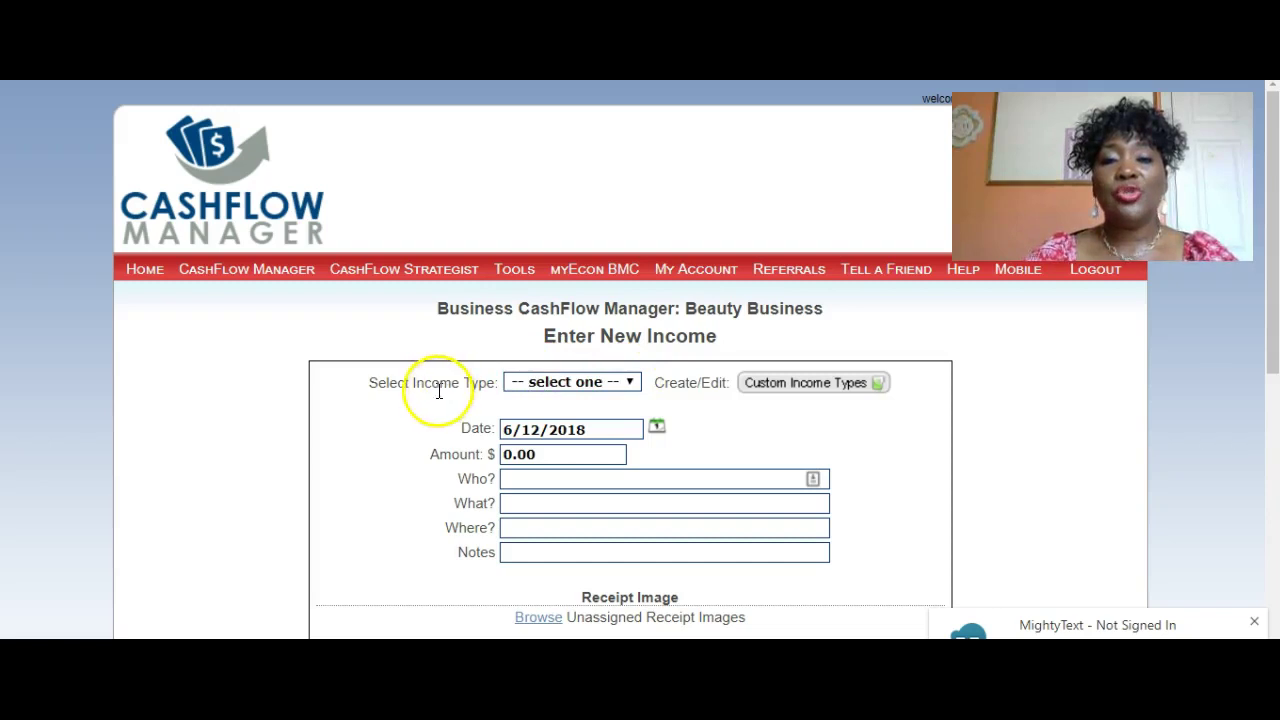
left_click(630, 383)
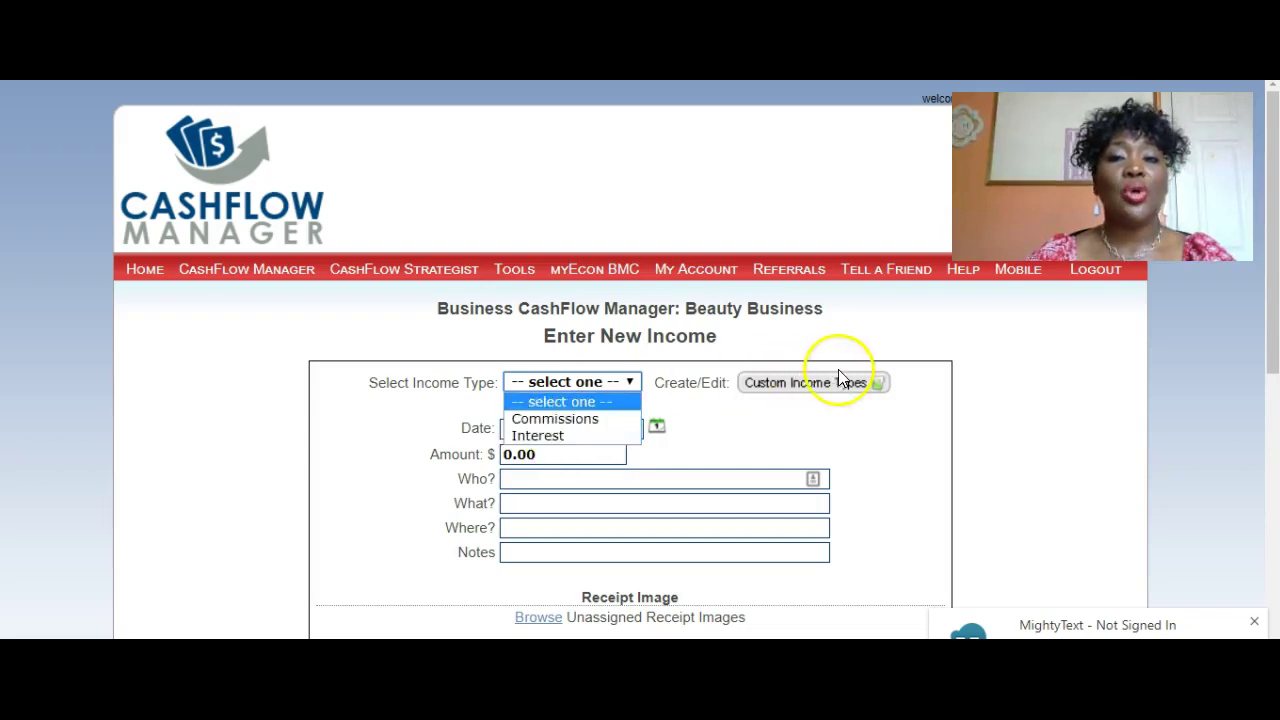
left_click(796, 397)
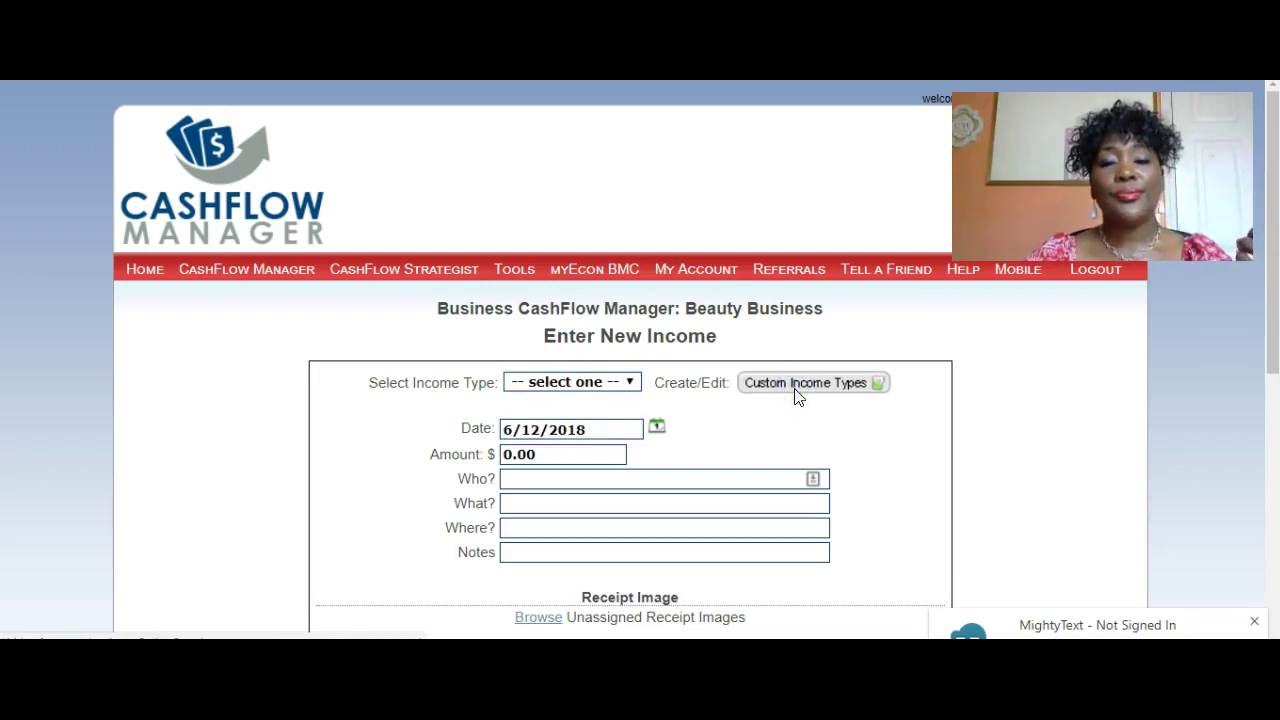
left_click(796, 397)
- Create and save a custom income type named 'ABC Co', then return to the dashboard
left_click(594, 487)
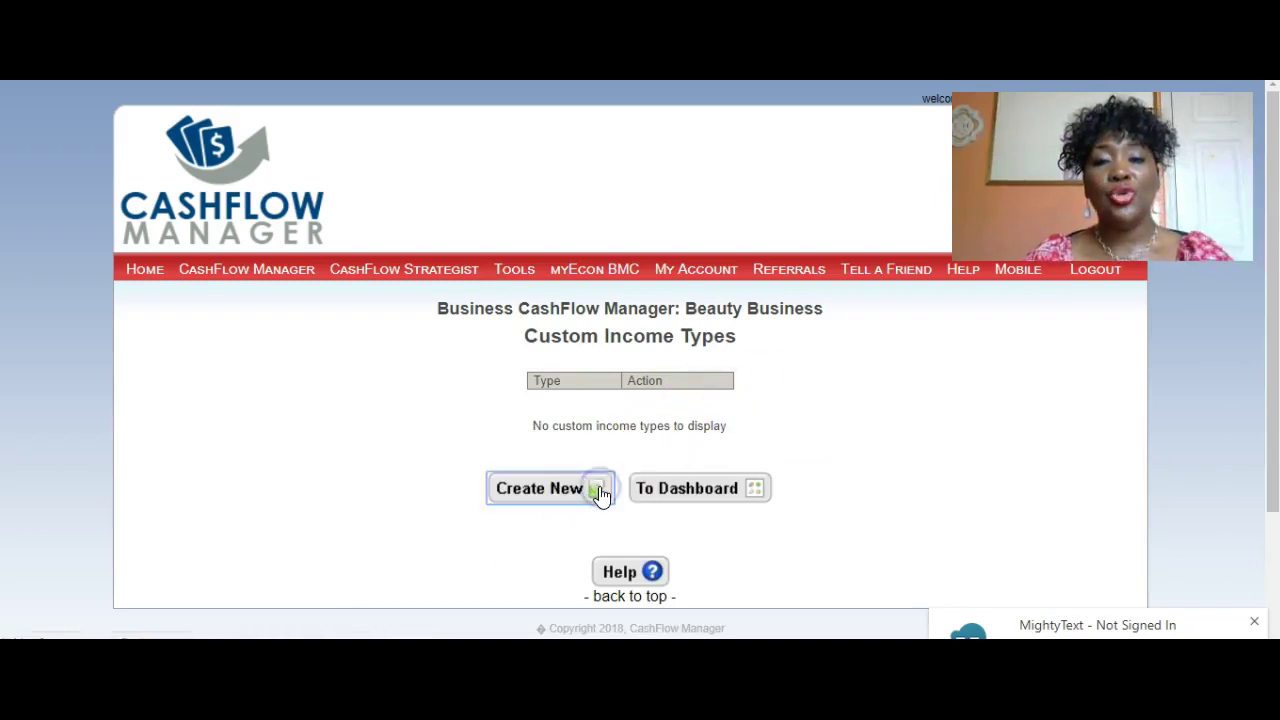
left_click(546, 492)
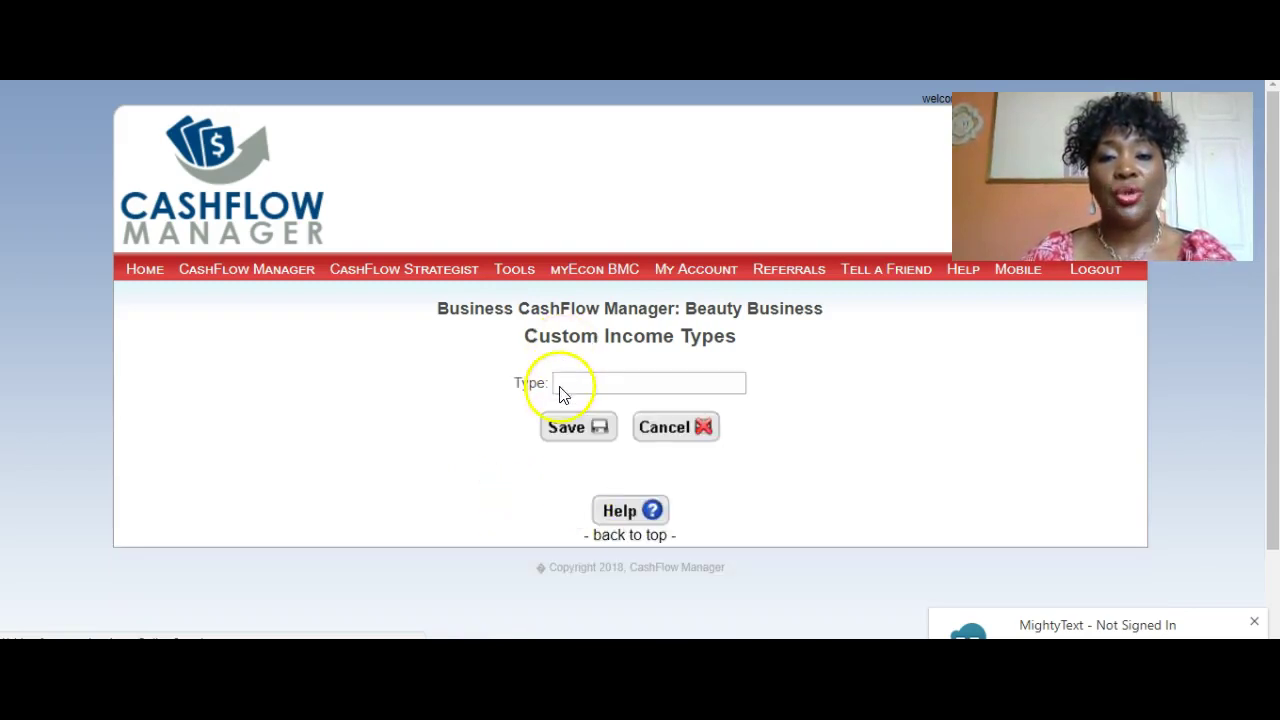
left_click(580, 382)
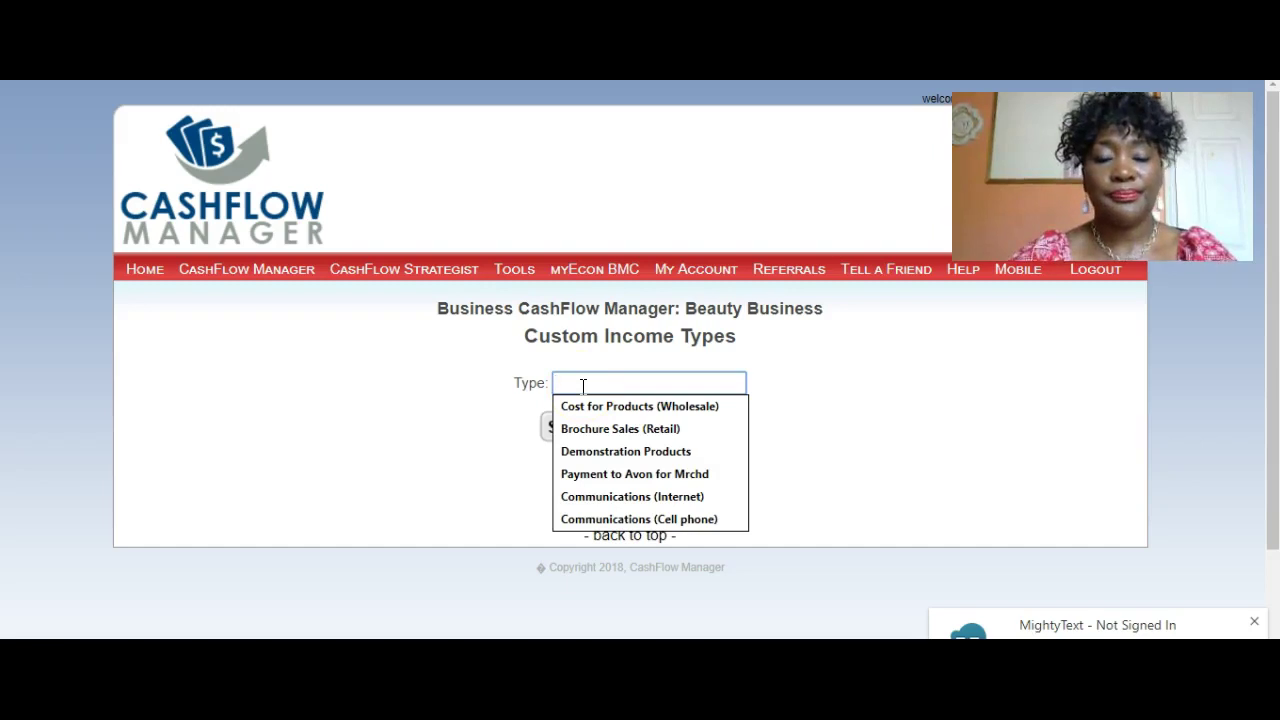
type("ABC")
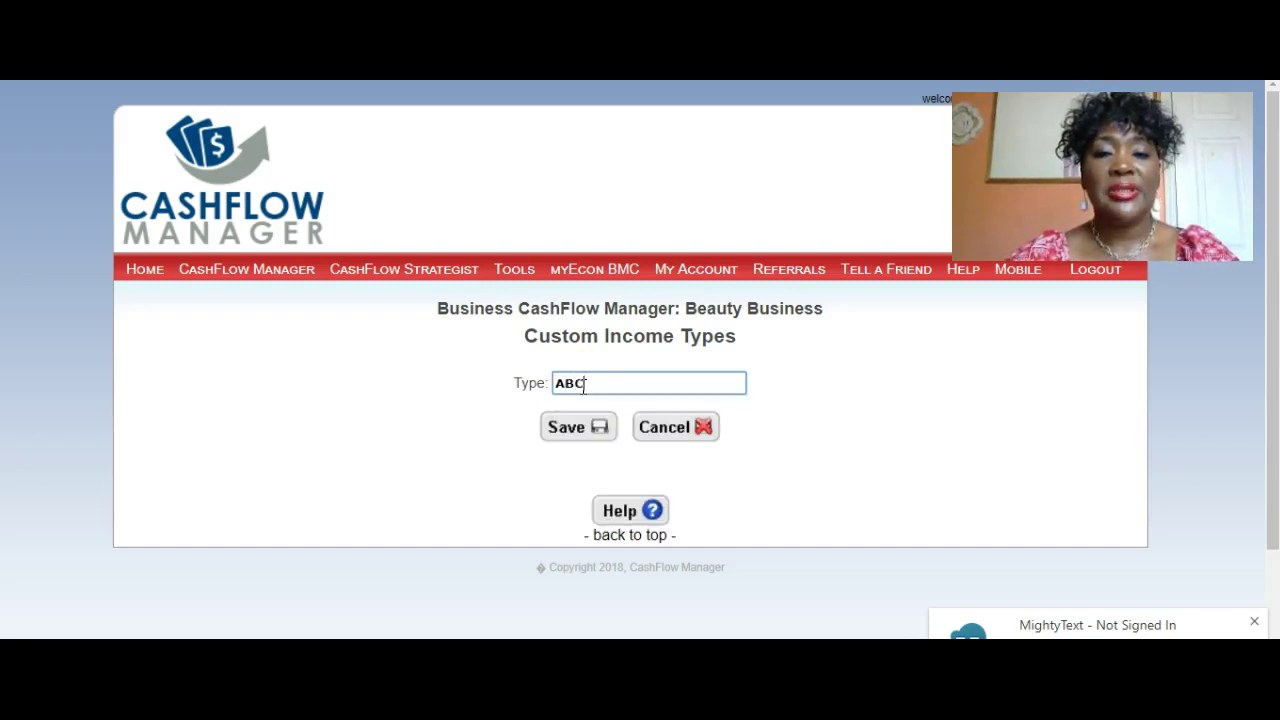
type(" Co")
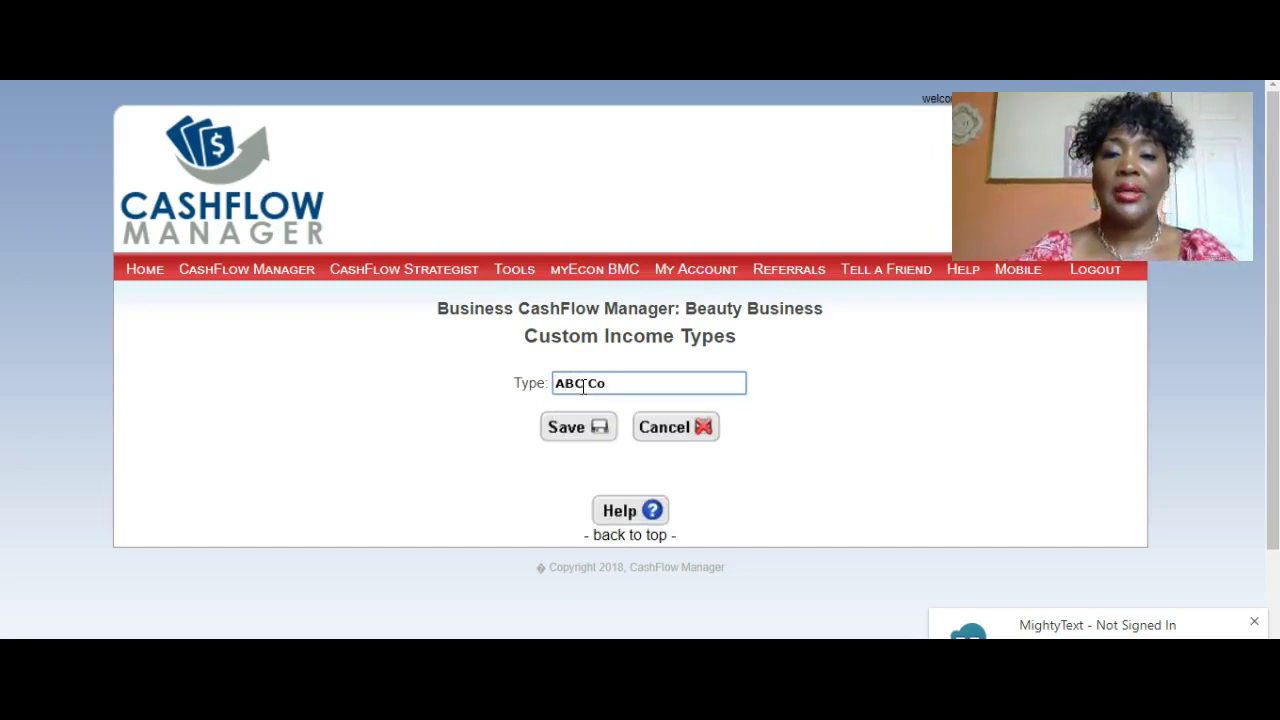
left_click(579, 430)
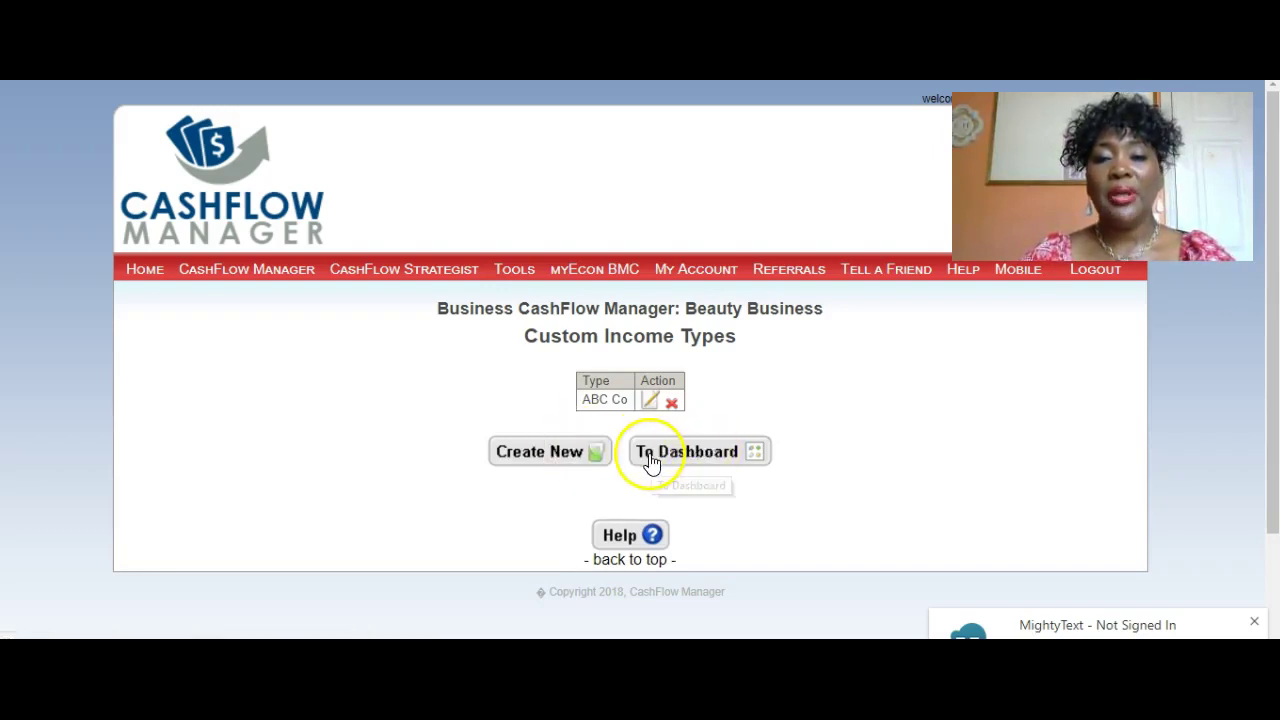
left_click(702, 460)
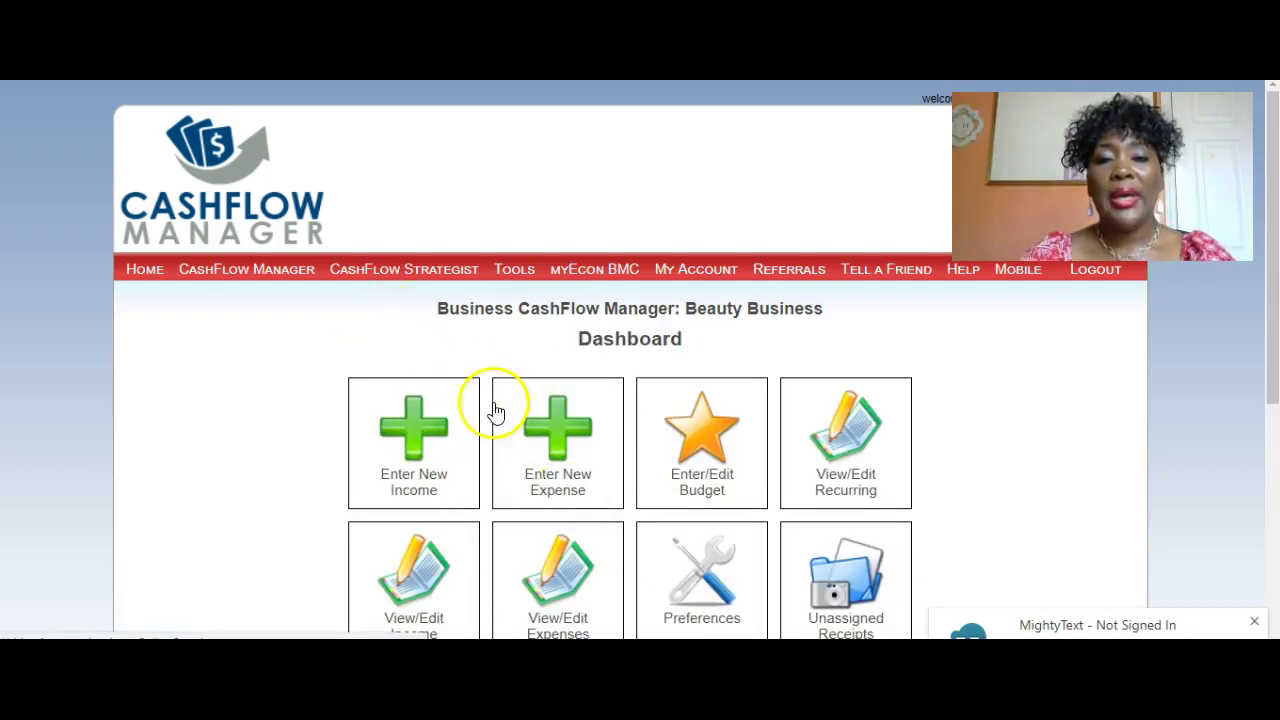
- Start a new income entry of type ABC Co with amount 200.00
left_click(411, 431)
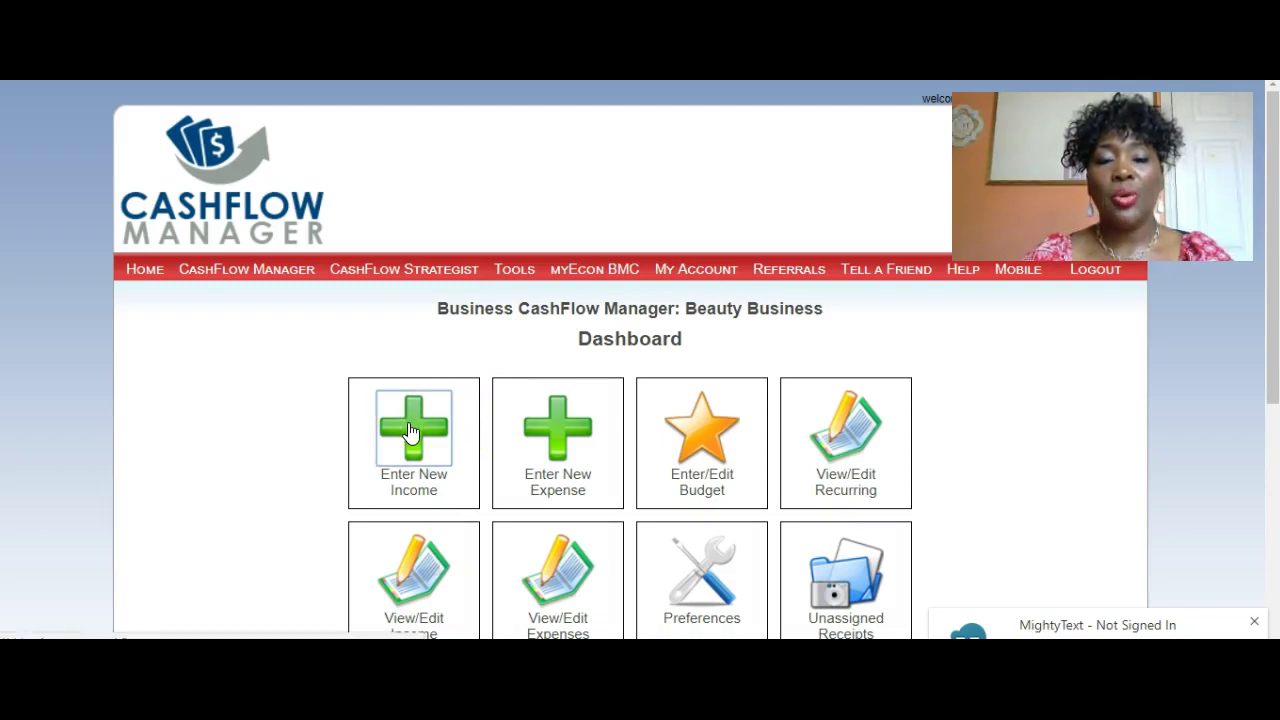
left_click(628, 385)
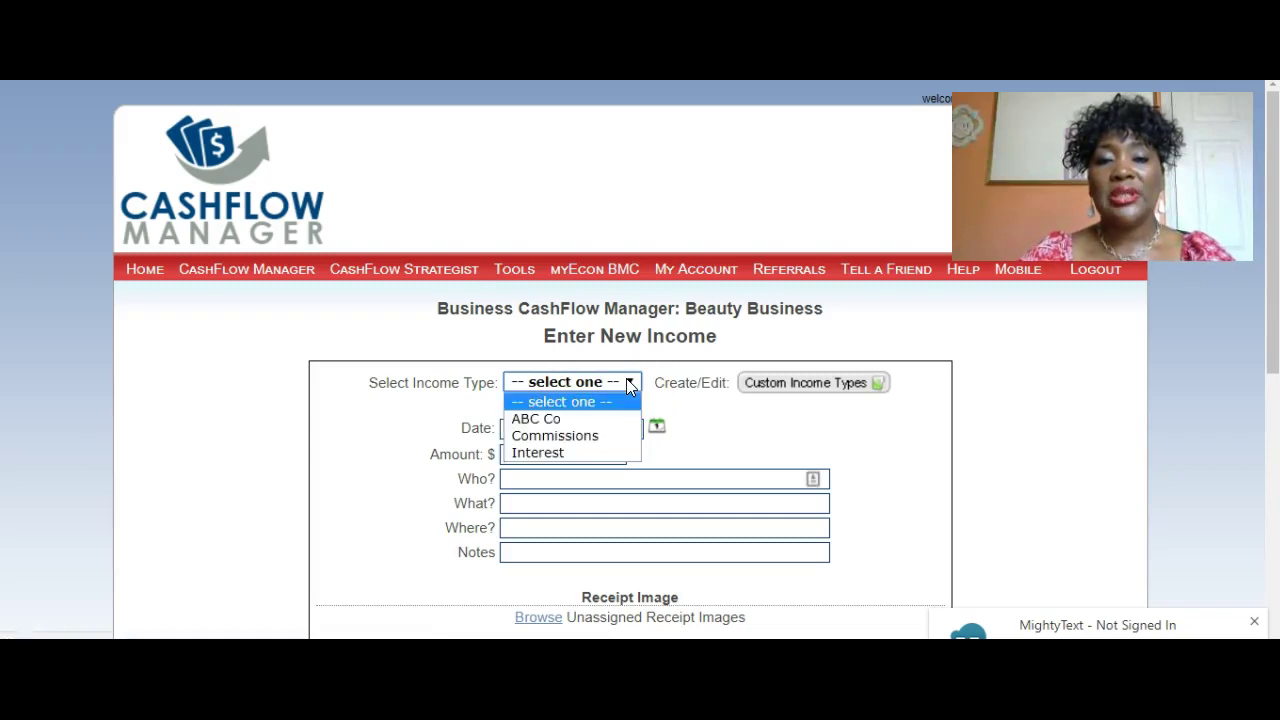
left_click(545, 418)
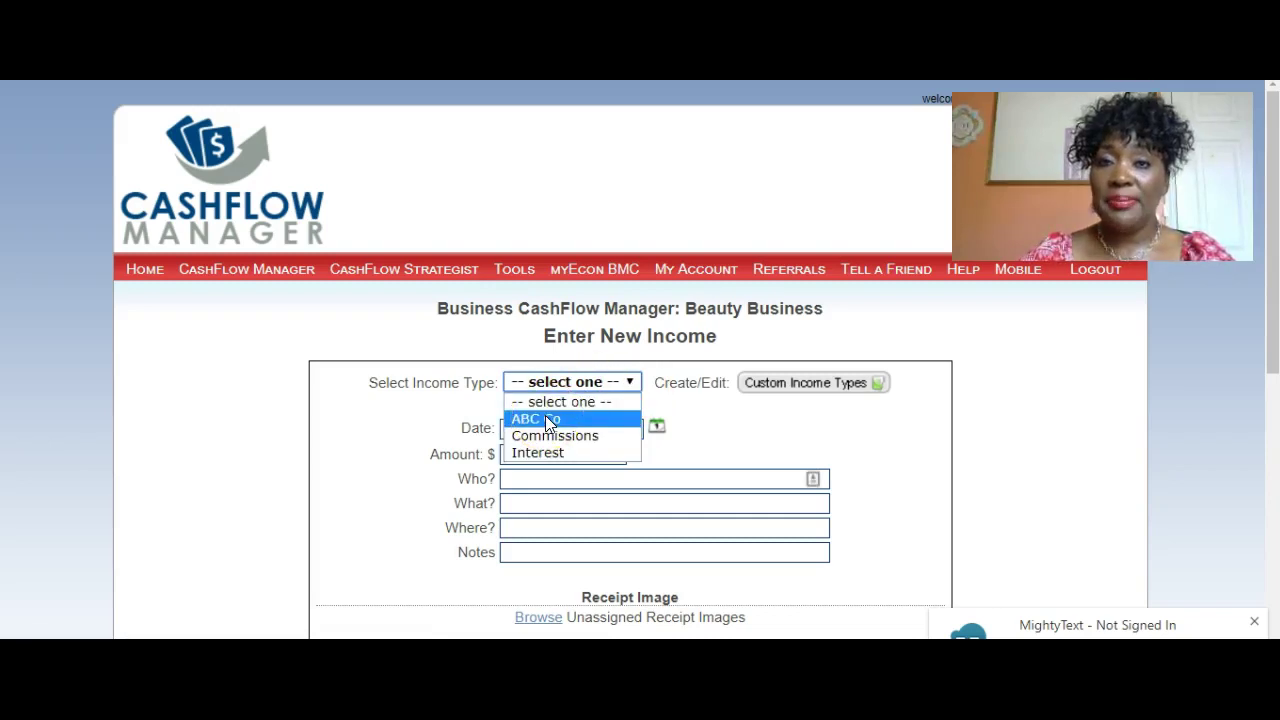
left_click(545, 418)
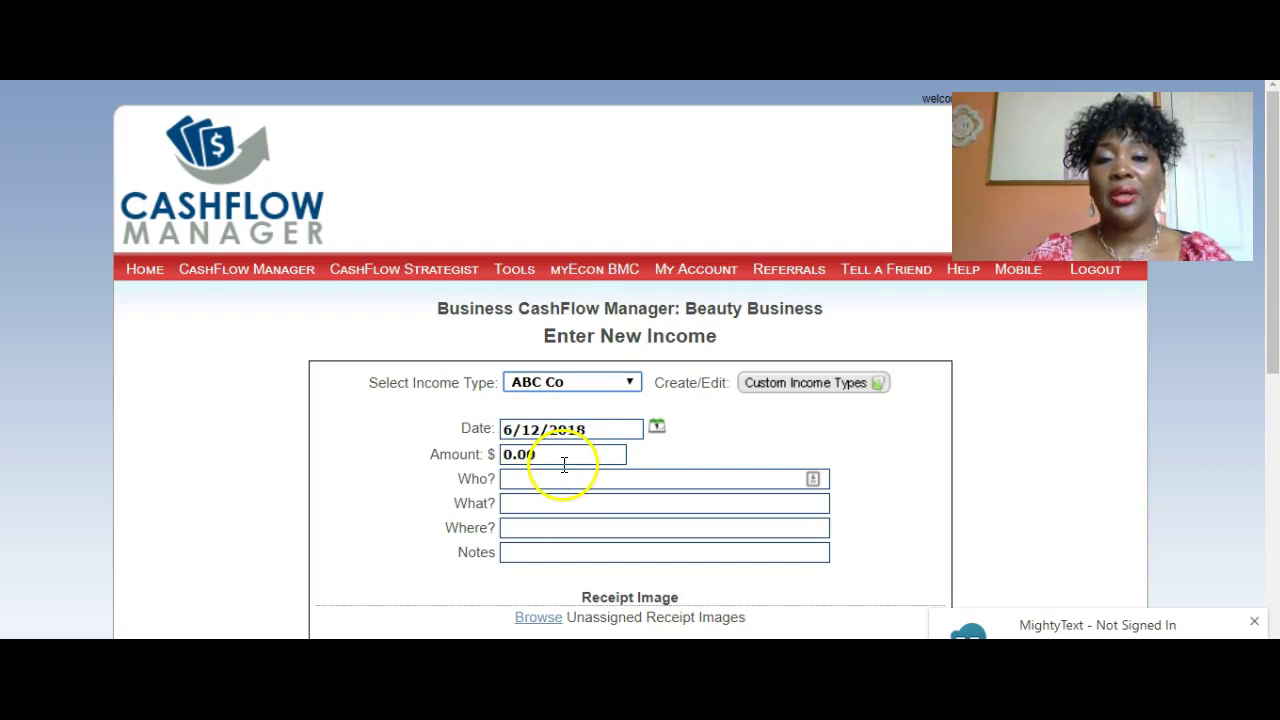
left_click(470, 454)
type("200.00")
key("Tab")
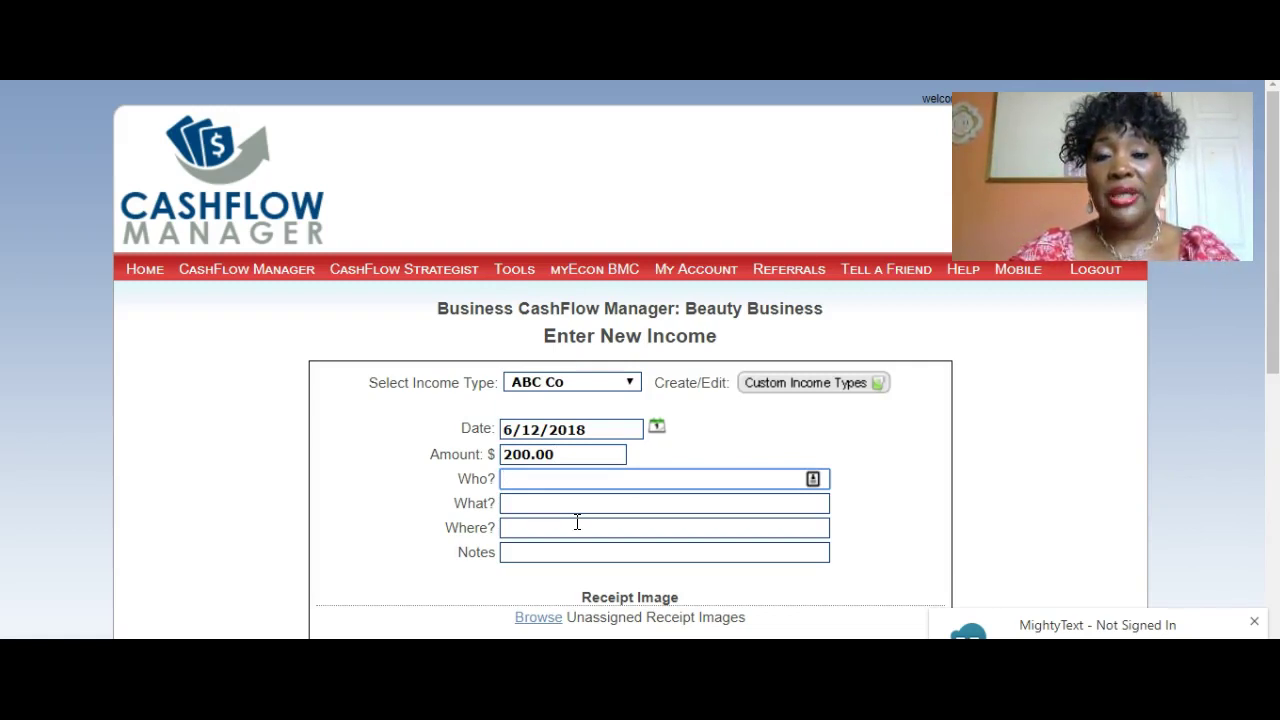
- Fill in the payer's name, description 'leadership commission' and location 'Online'
type("Felita Daniely")
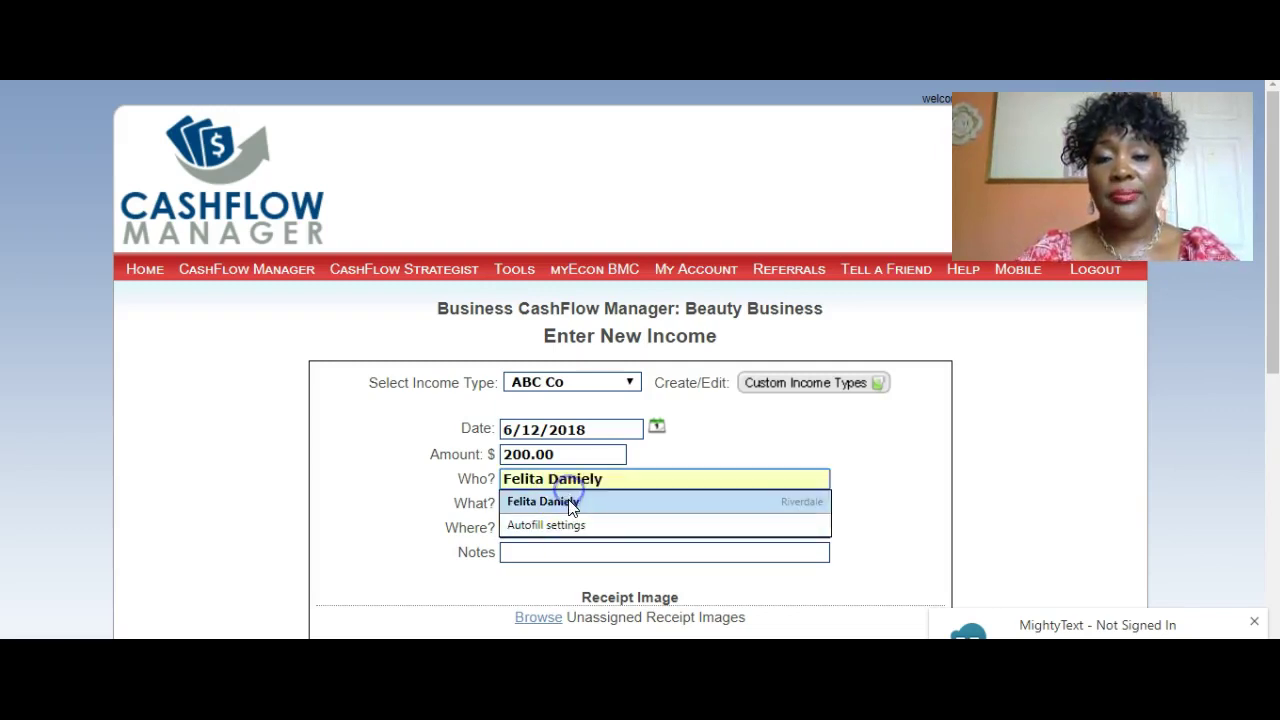
left_click(569, 501)
left_click(569, 501)
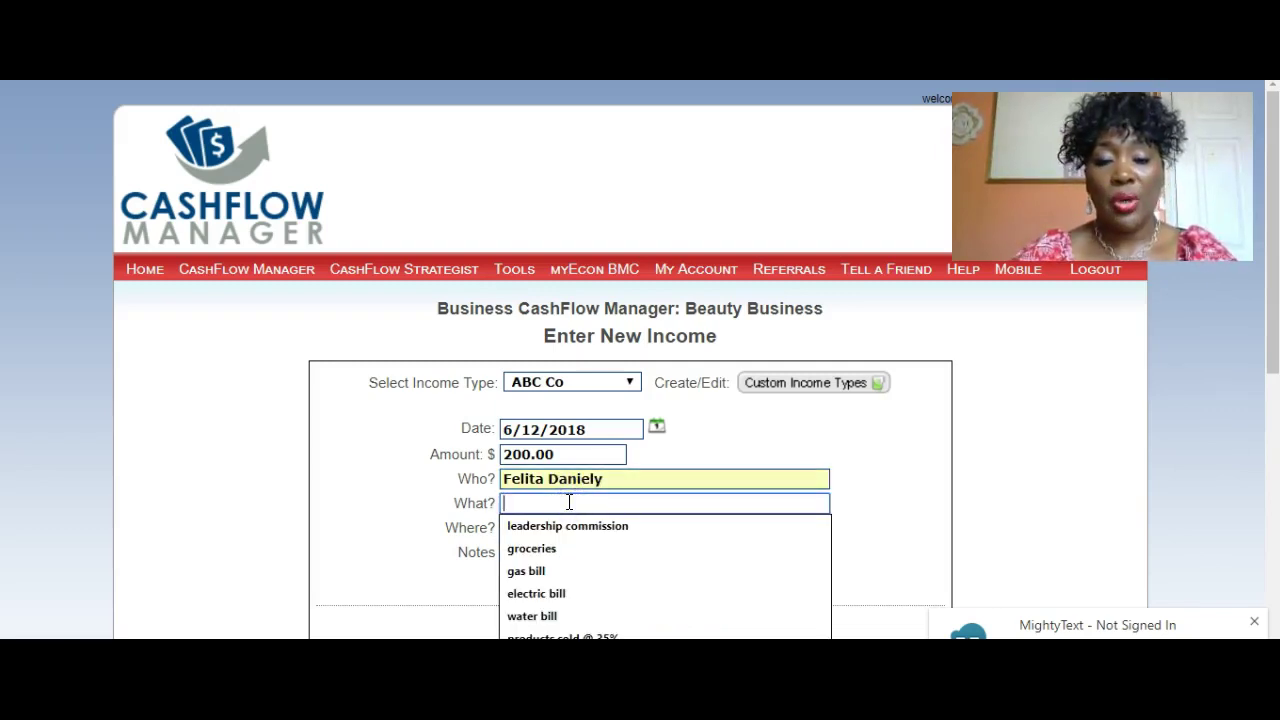
type("leadership commission")
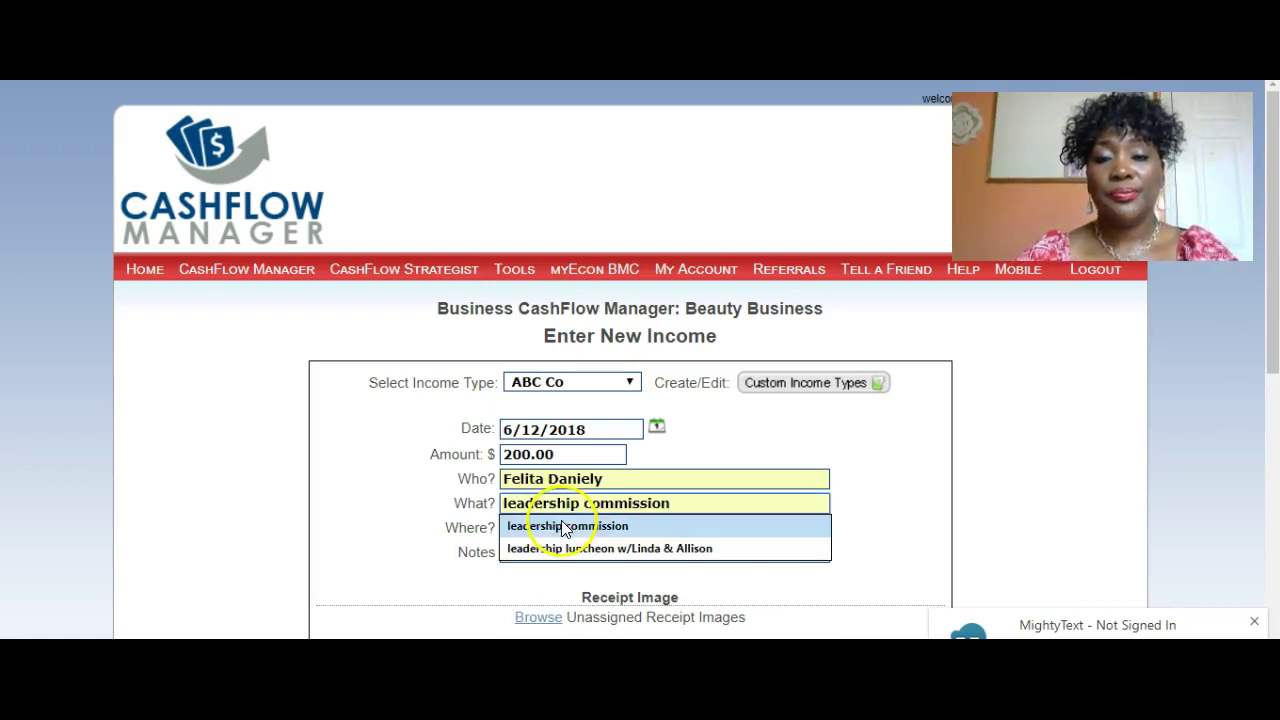
left_click(565, 525)
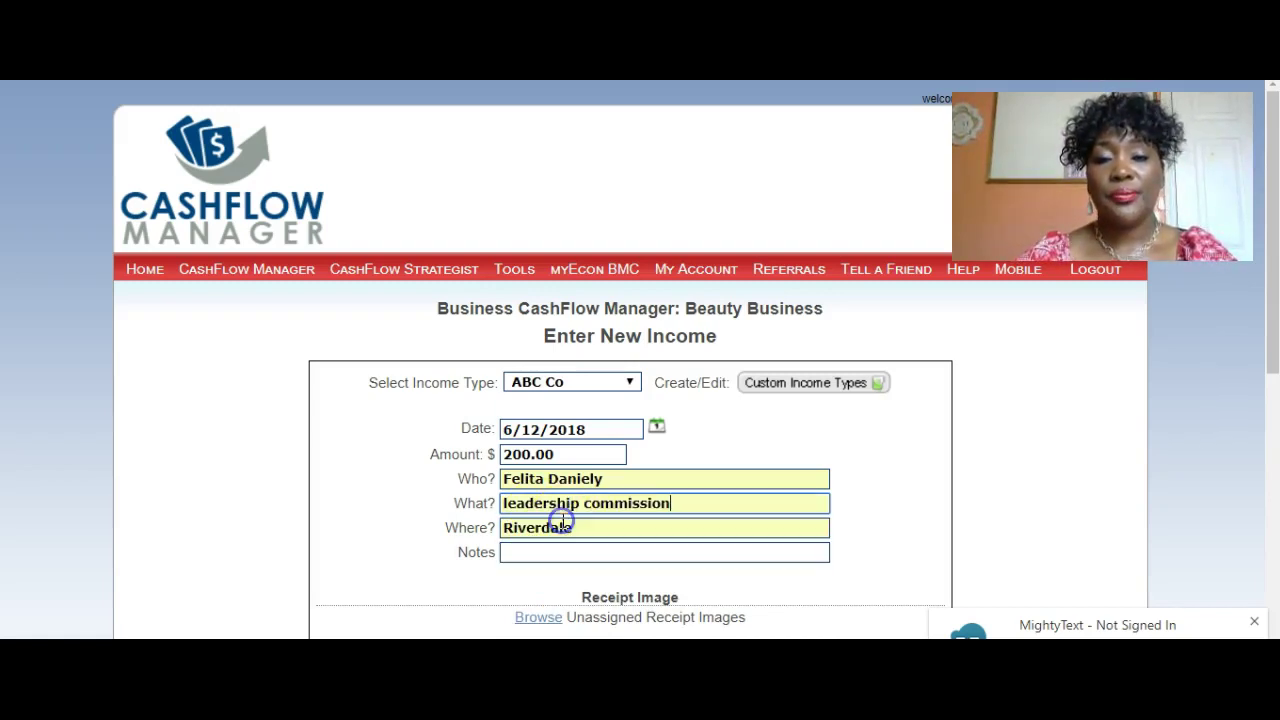
double_click(568, 527)
type("A")
key("Escape")
key("BackSpace")
type("Online")
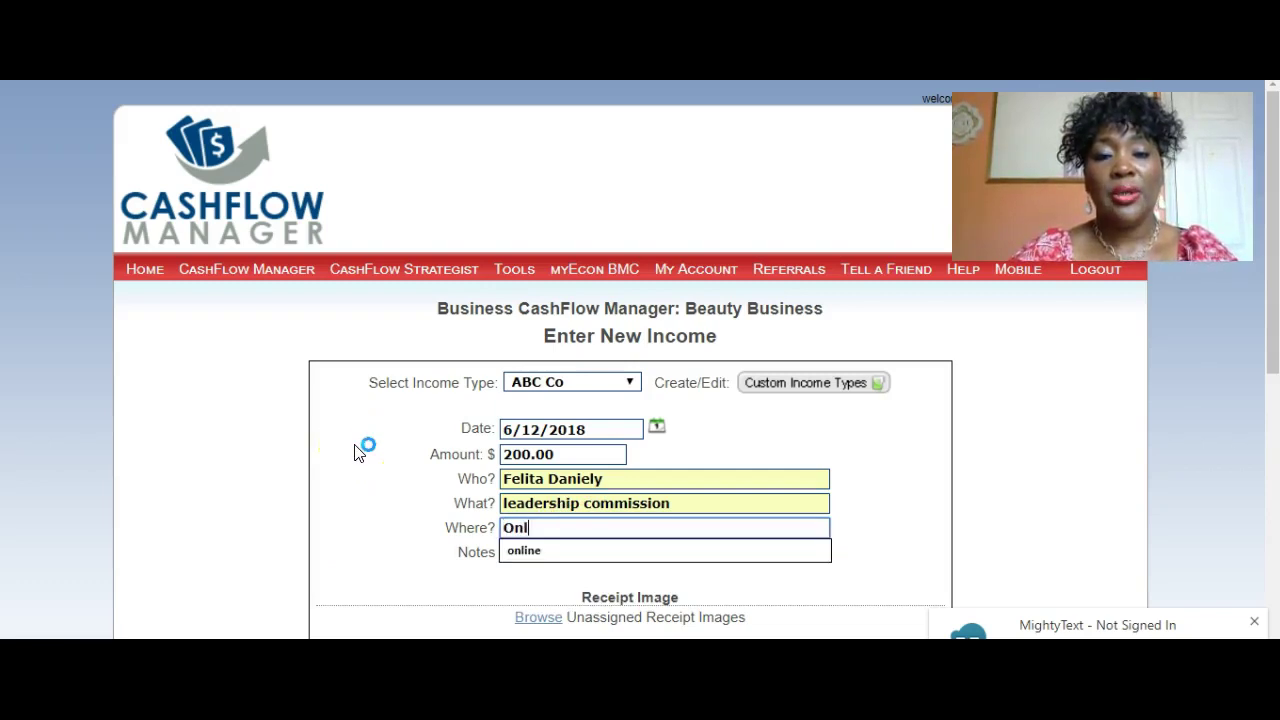
key("Tab")
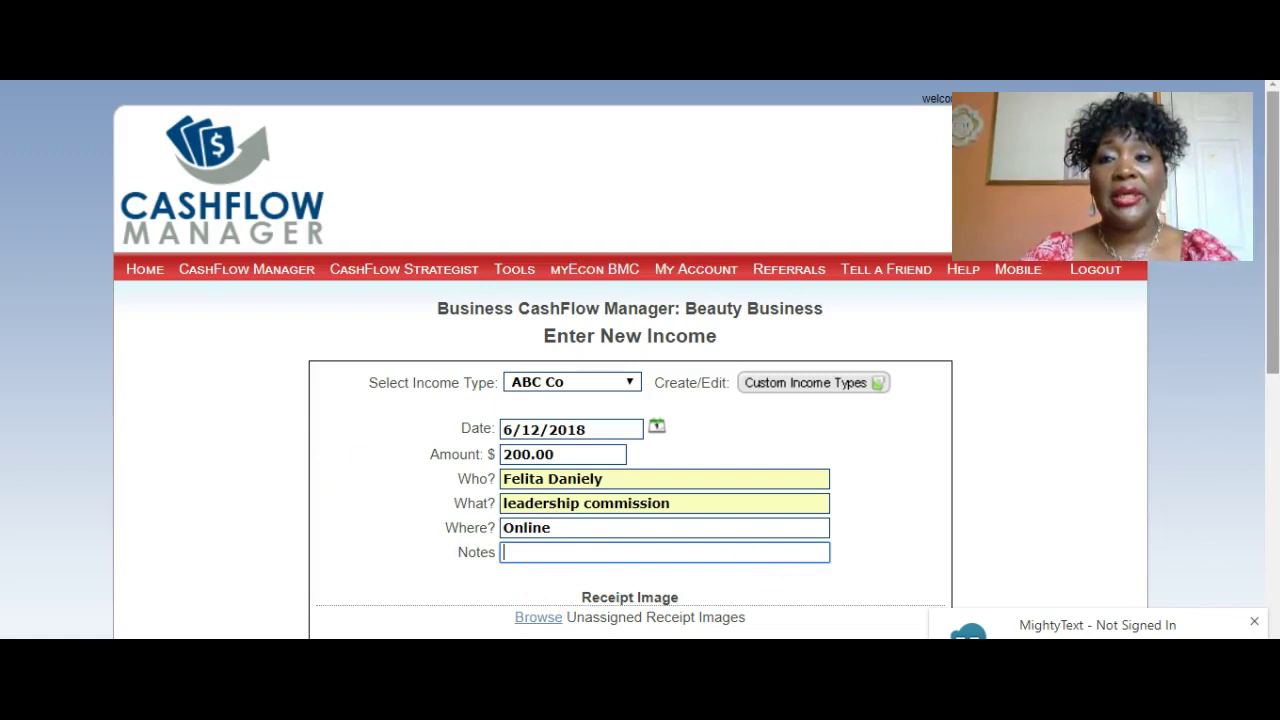
- Set the income entry's notes to 'see bank statement'
scroll(696, 360, "down", 1)
scroll(1155, 377, "down", 4)
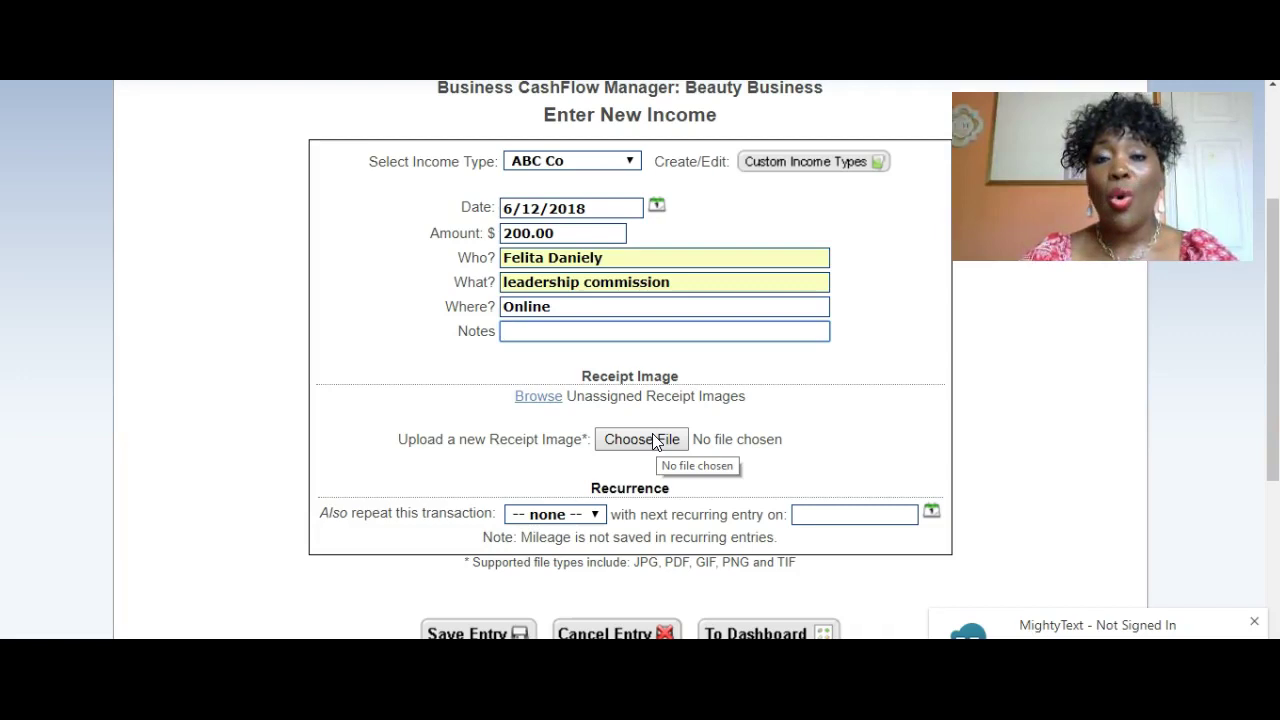
left_click(545, 332)
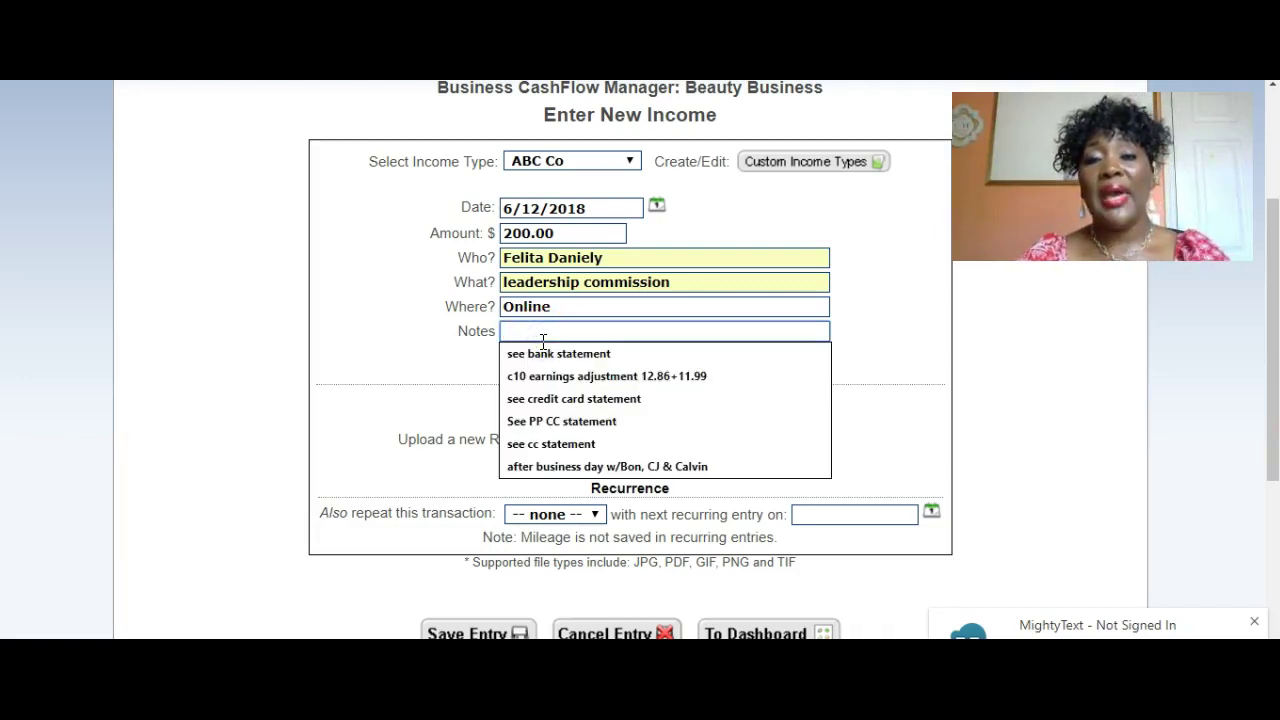
left_click(543, 355)
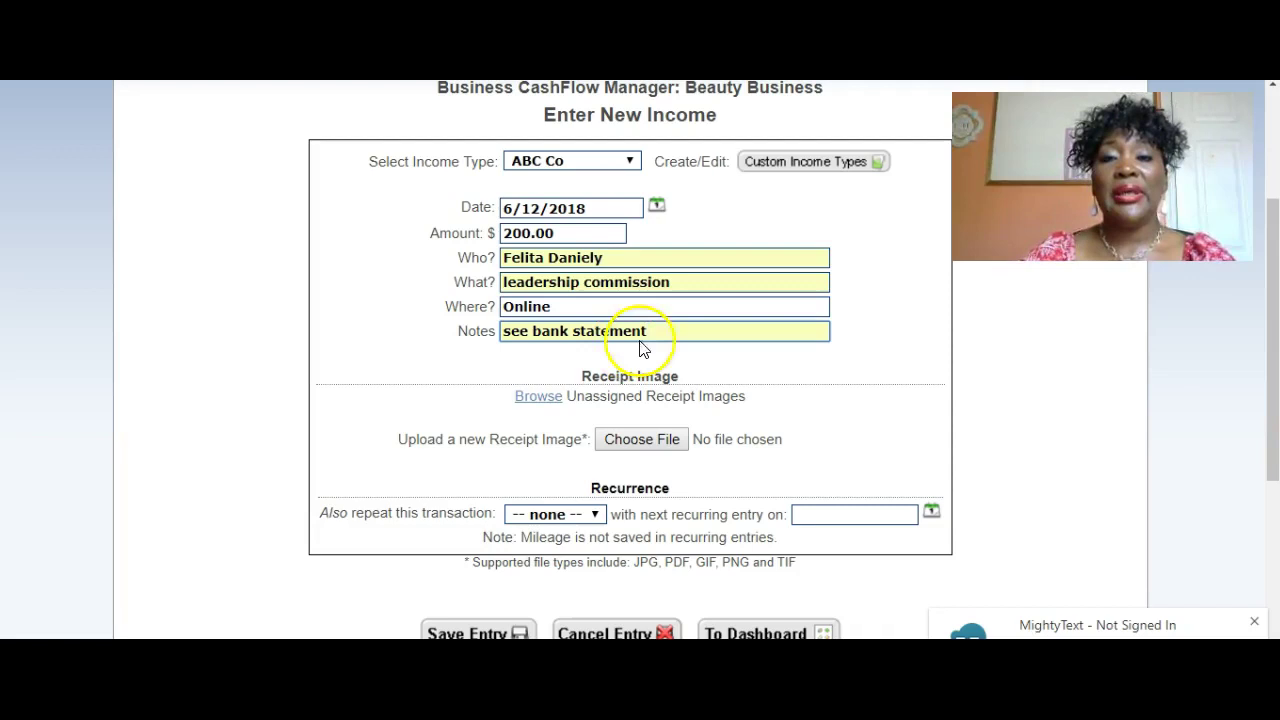
- Save the $200.00 ABC Co income entry and check its row in the Income/Expense Log
scroll(628, 350, "down", 1)
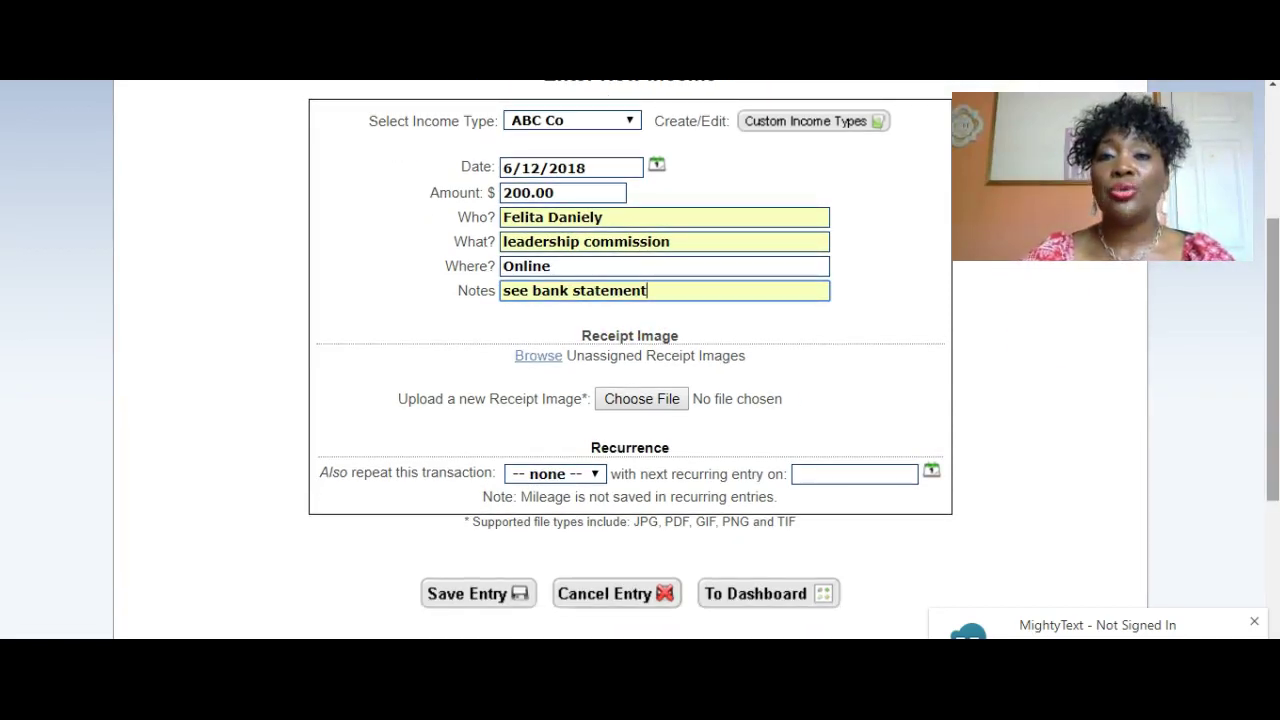
left_click(466, 596)
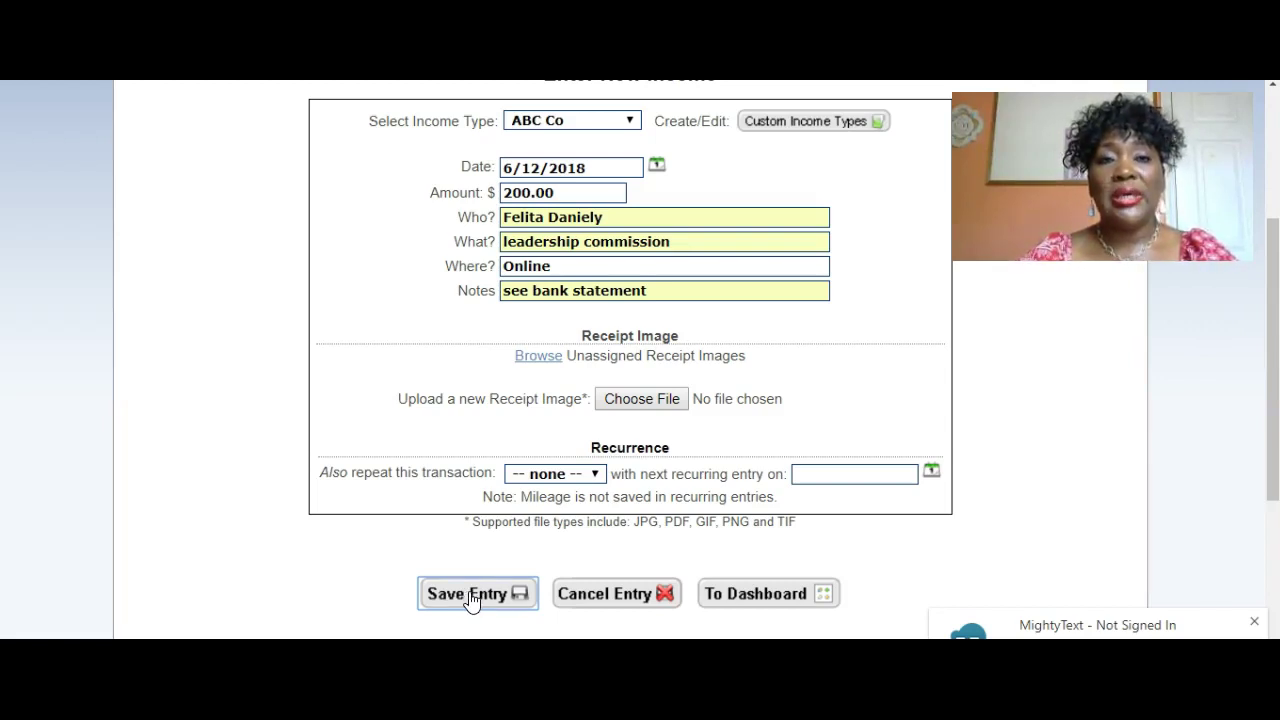
left_click(474, 594)
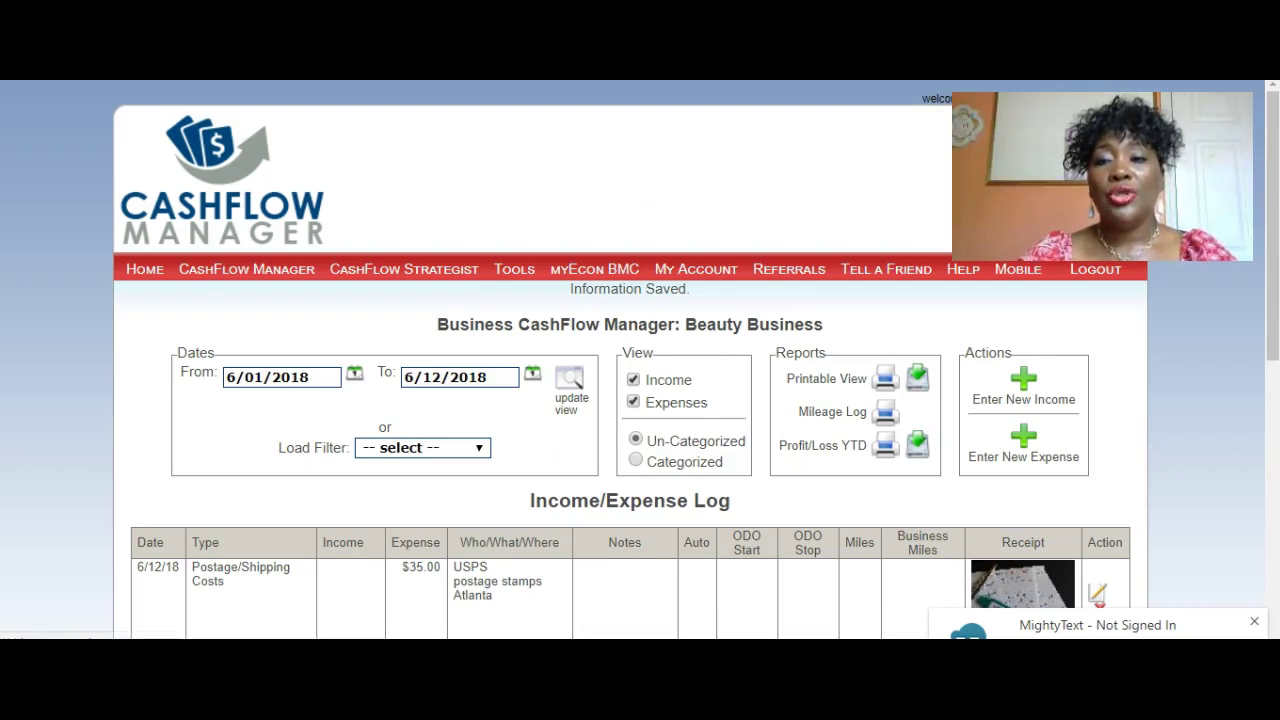
left_click_drag(1274, 158, 1275, 219)
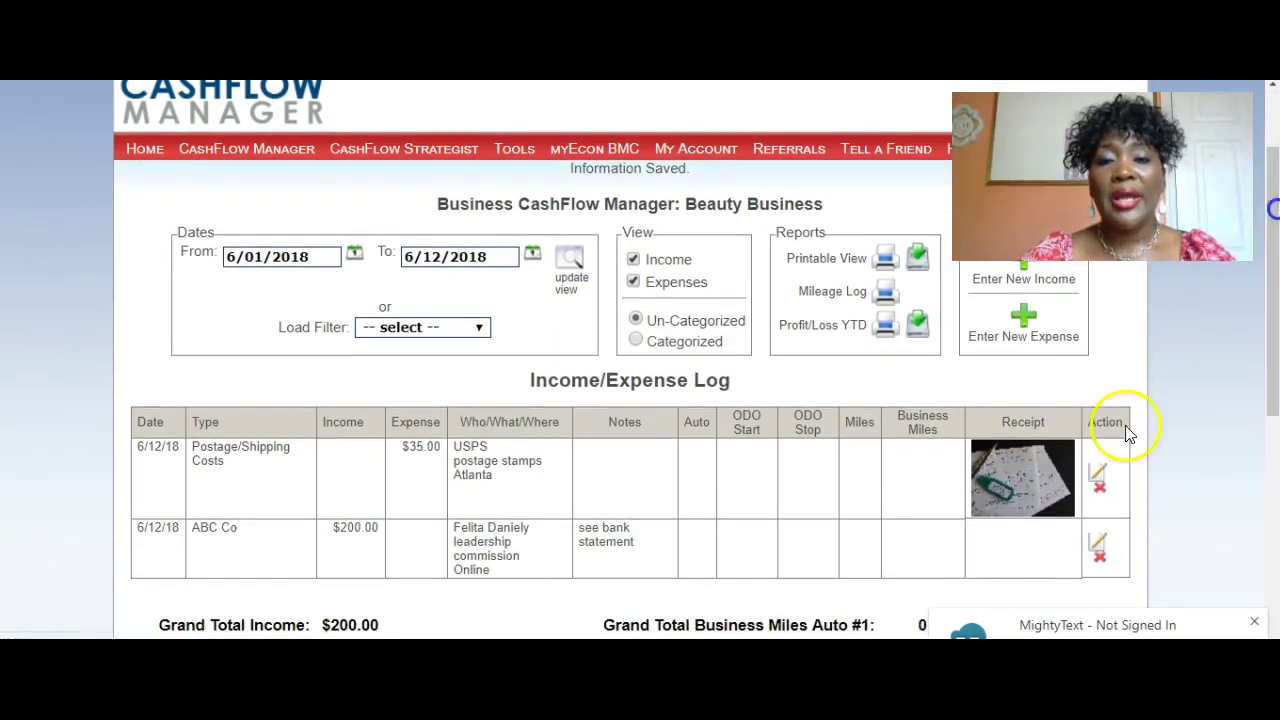